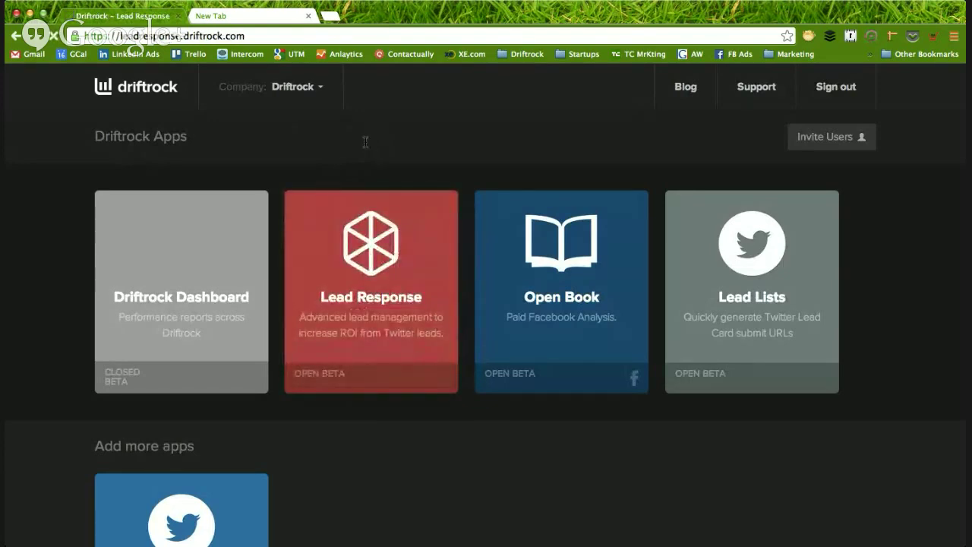
# - Scroll the Lead Response overview down to the two lead lists with 20 and 428 leads
pyautogui.scroll(-4, 393, 325)
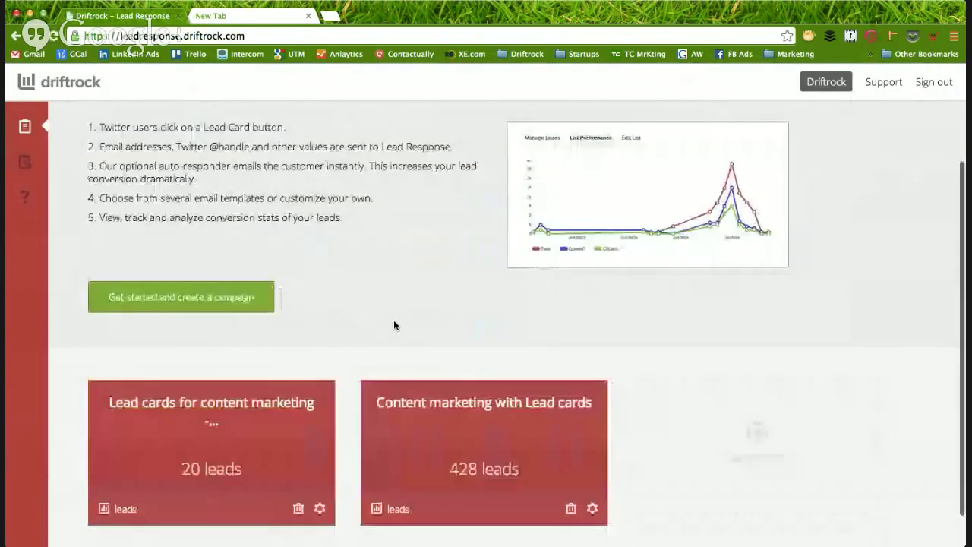
pyautogui.scroll(4, 393, 325)
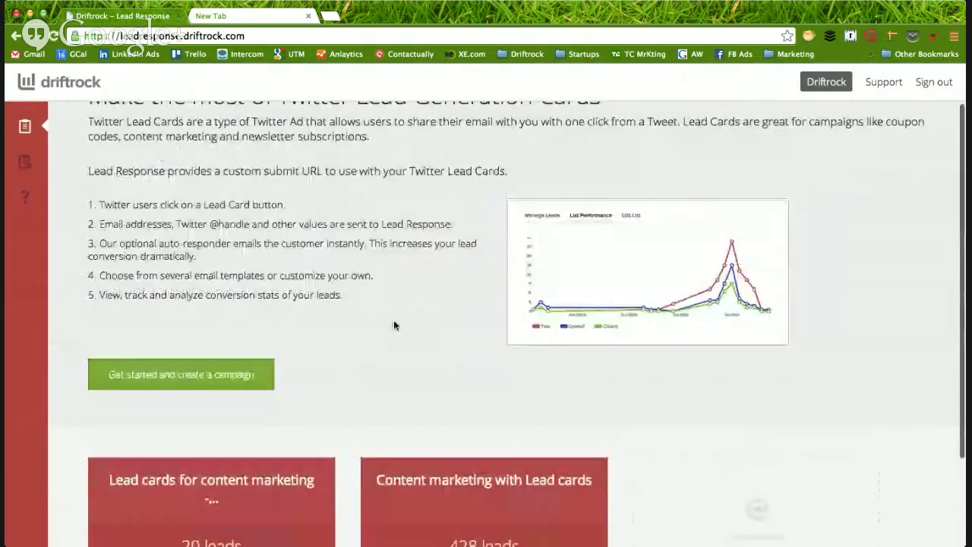
pyautogui.scroll(-1, 393, 325)
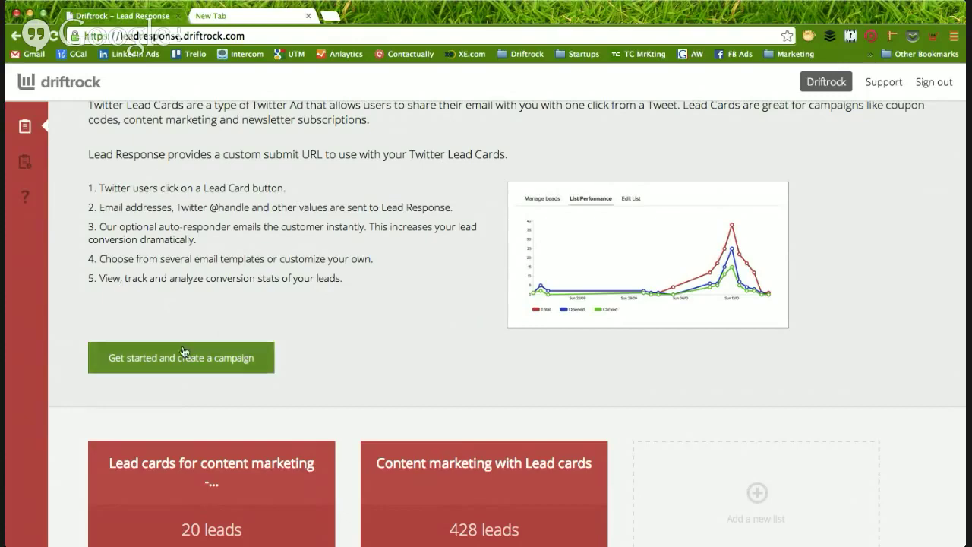
# - Start a new lead list, name it '50 dollar', and submit step 1
pyautogui.click(232, 363)
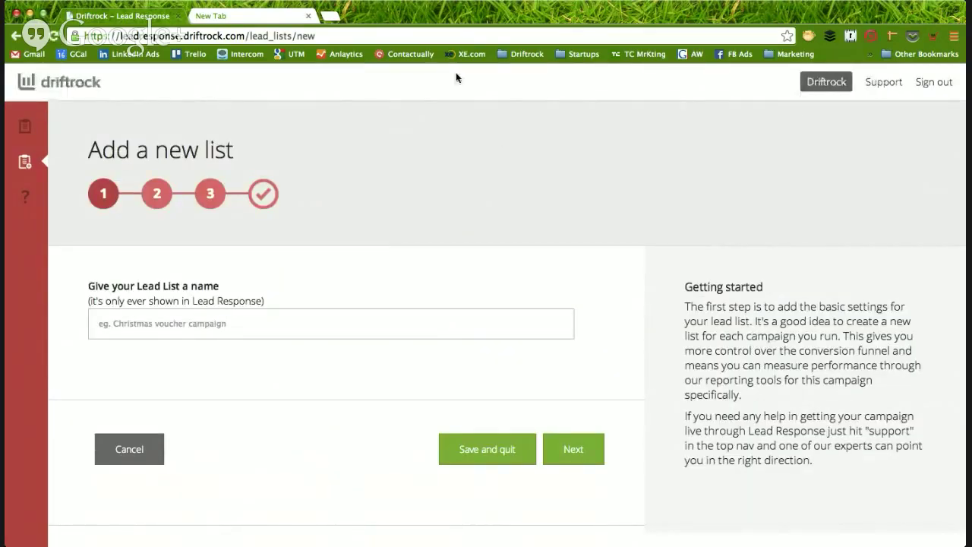
pyautogui.click(289, 328)
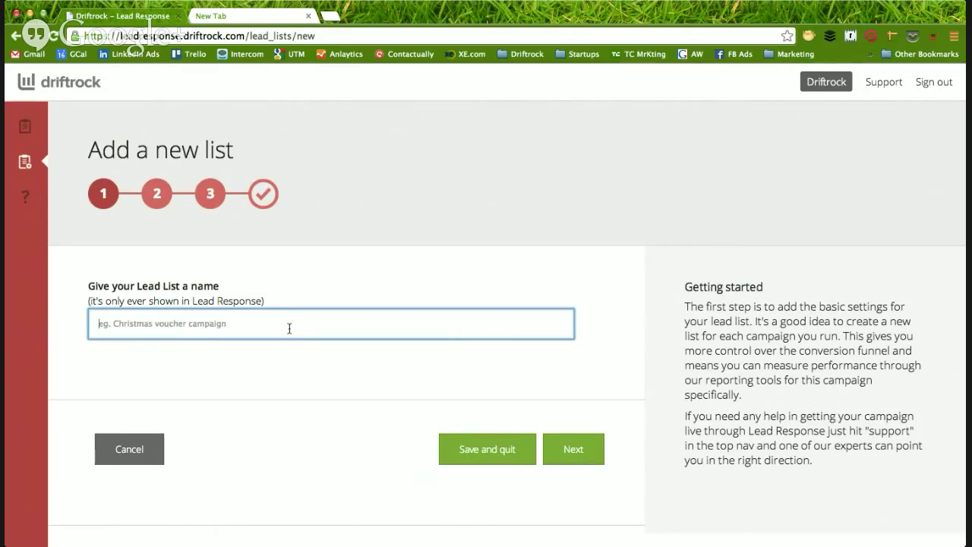
pyautogui.write('S')
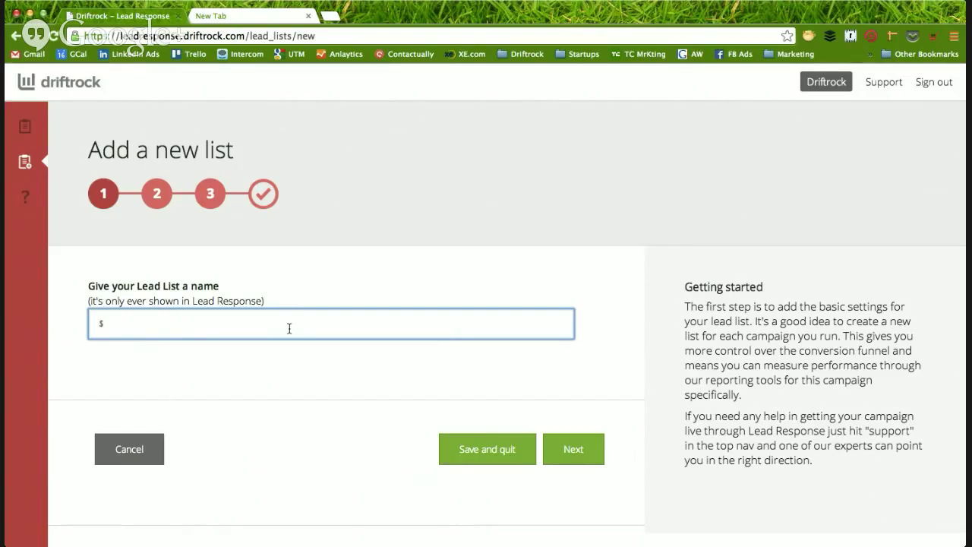
pyautogui.write('50')
pyautogui.press('BackSpace')
pyautogui.press('BackSpace')
pyautogui.press('BackSpace')
pyautogui.write('50 dollar')
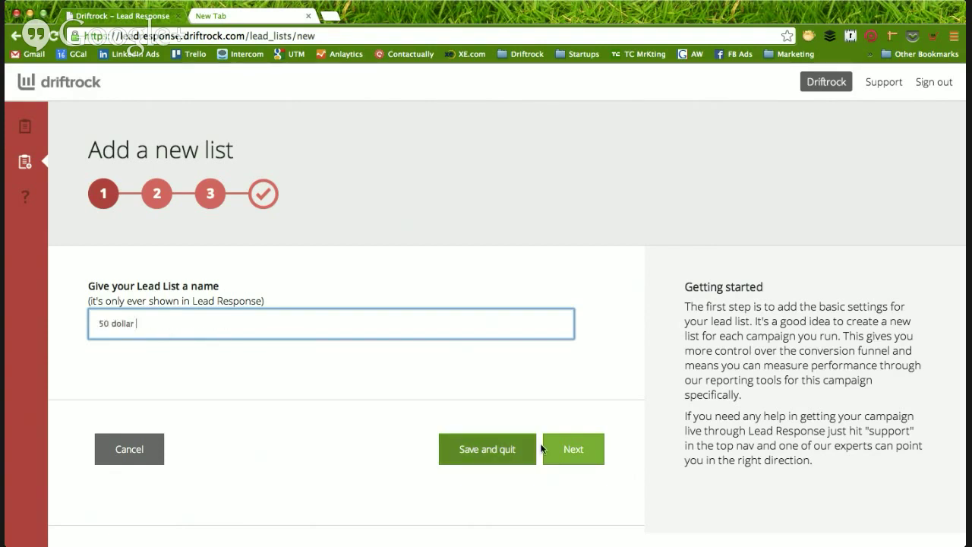
pyautogui.click(565, 448)
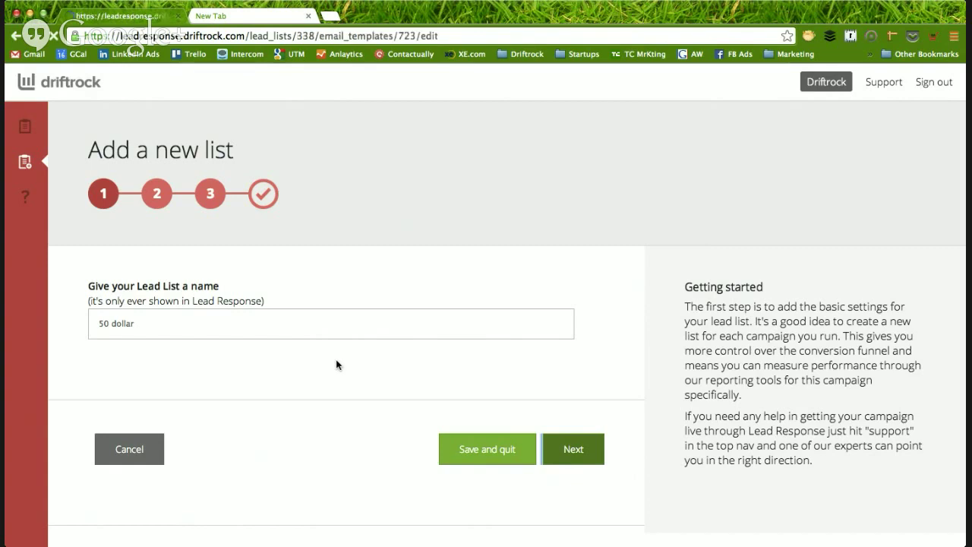
# - Choose the Coupon code template style and set the subject to 'Here's the voucher'
pyautogui.scroll(-1, 206, 322)
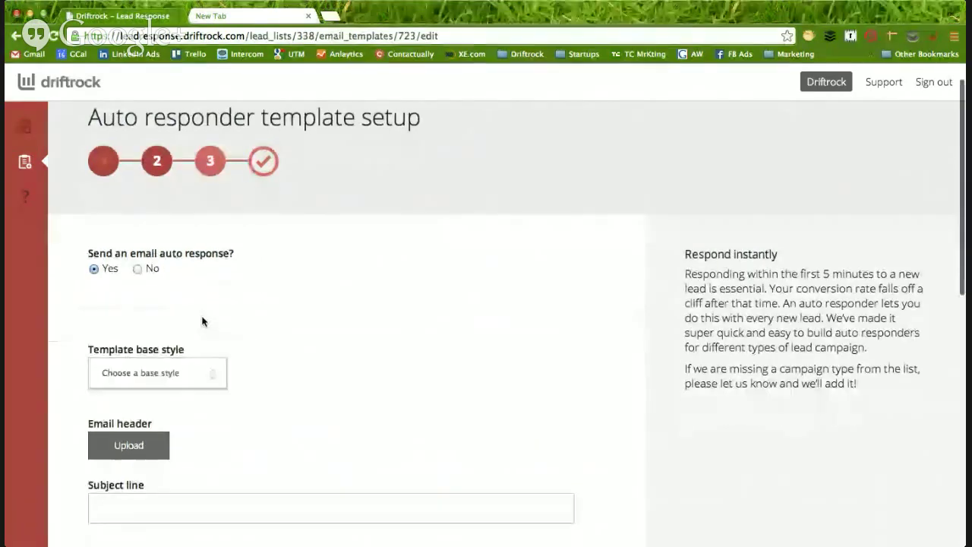
pyautogui.scroll(-2, 152, 293)
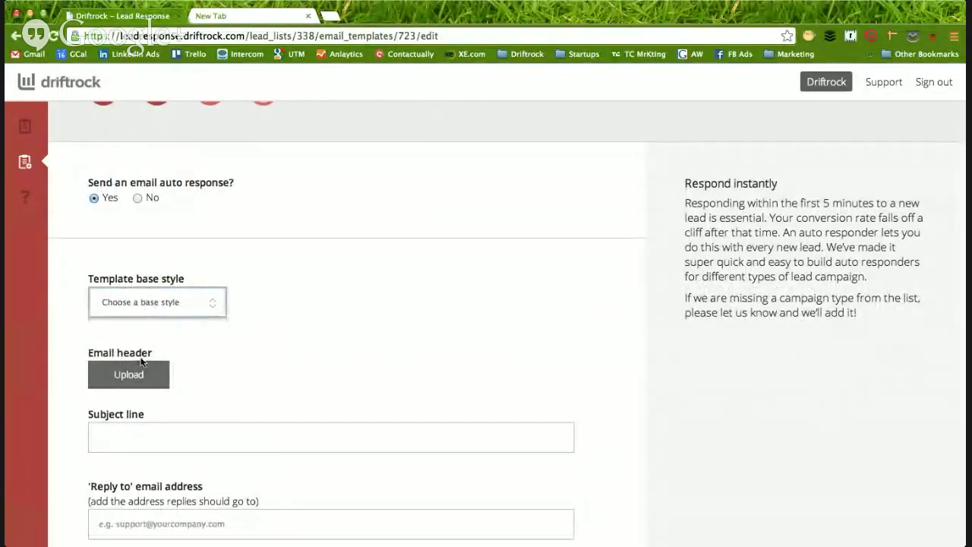
pyautogui.click(157, 302)
pyautogui.scroll(-2, 266, 329)
pyautogui.scroll(-2, 265, 335)
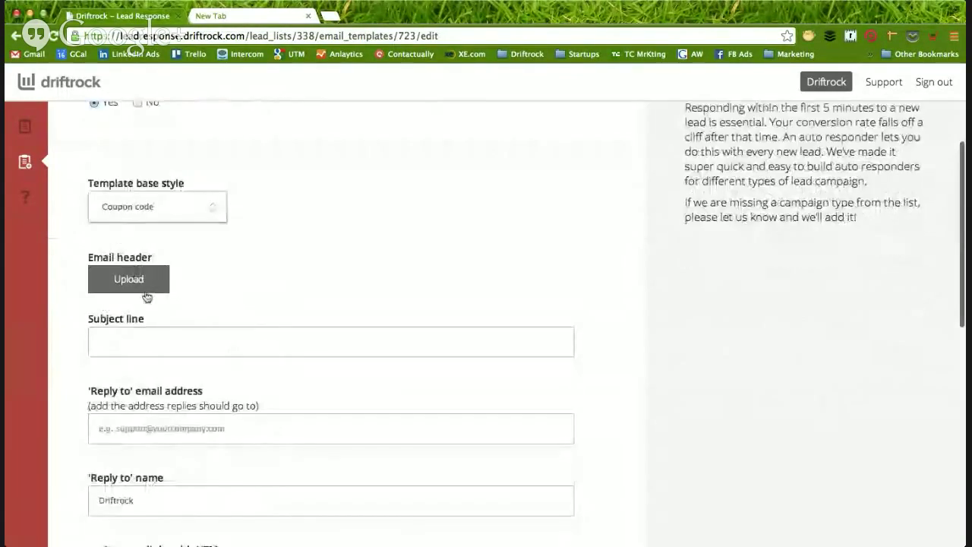
pyautogui.scroll(-2, 208, 319)
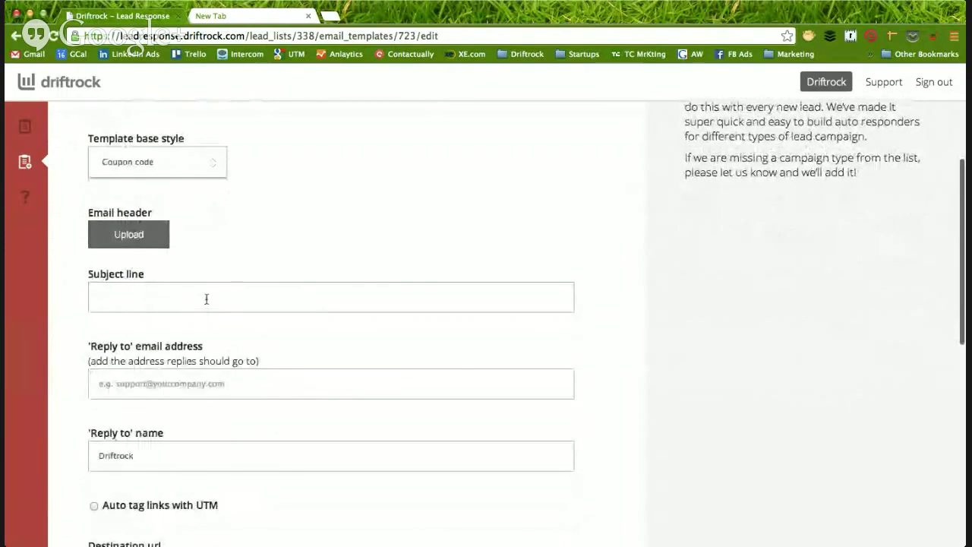
pyautogui.click(206, 299)
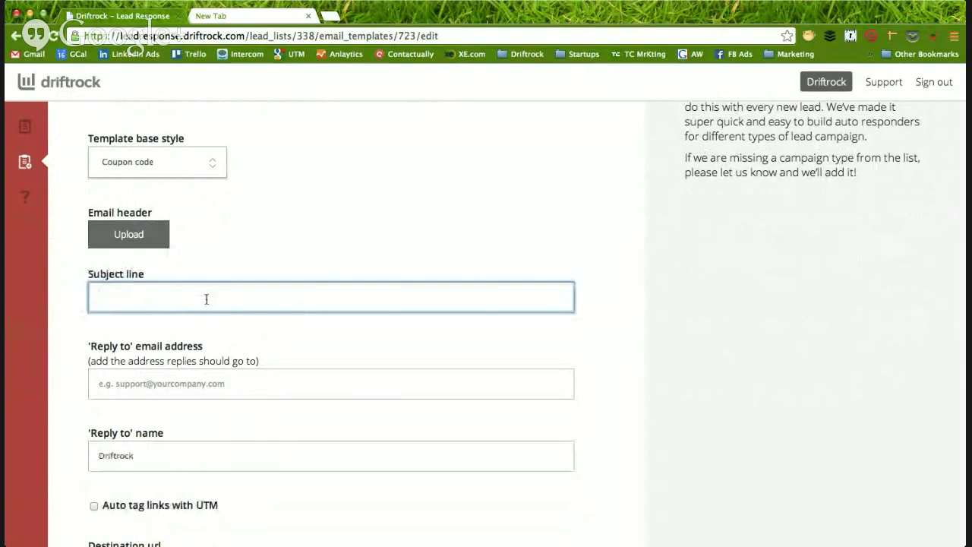
pyautogui.write("Here's")
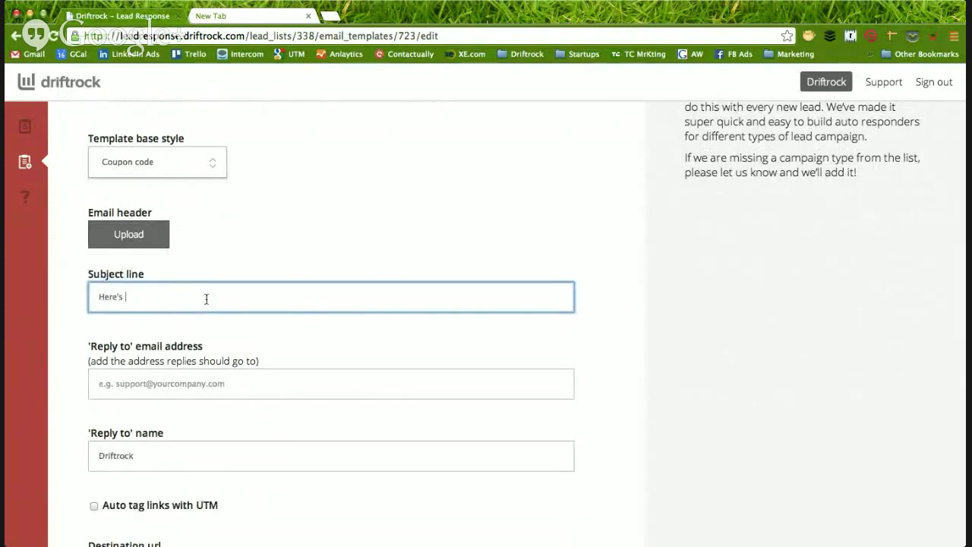
pyautogui.write(' the voucher')
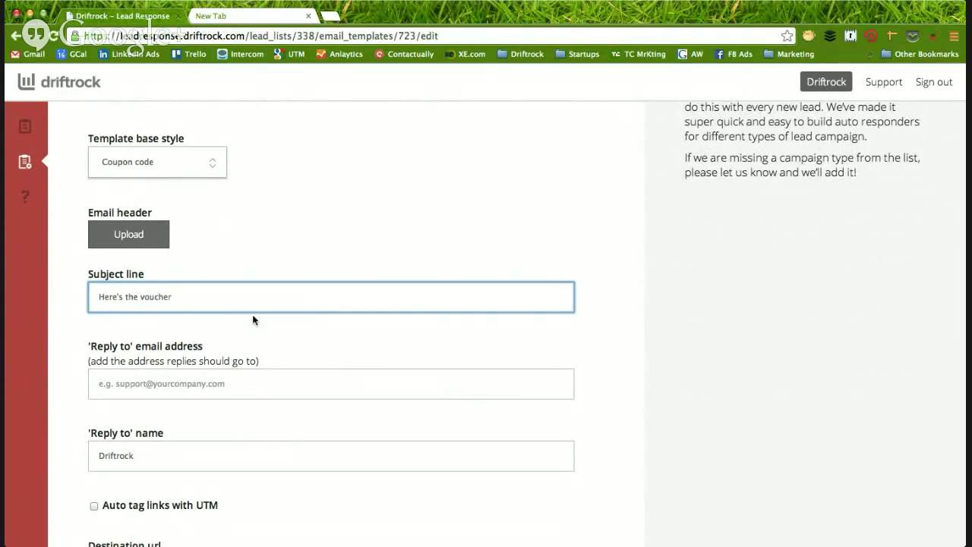
# - Enter the company reply-to e-mail address, confirm the reply-to name, and review the email content
pyautogui.scroll(-2, 196, 323)
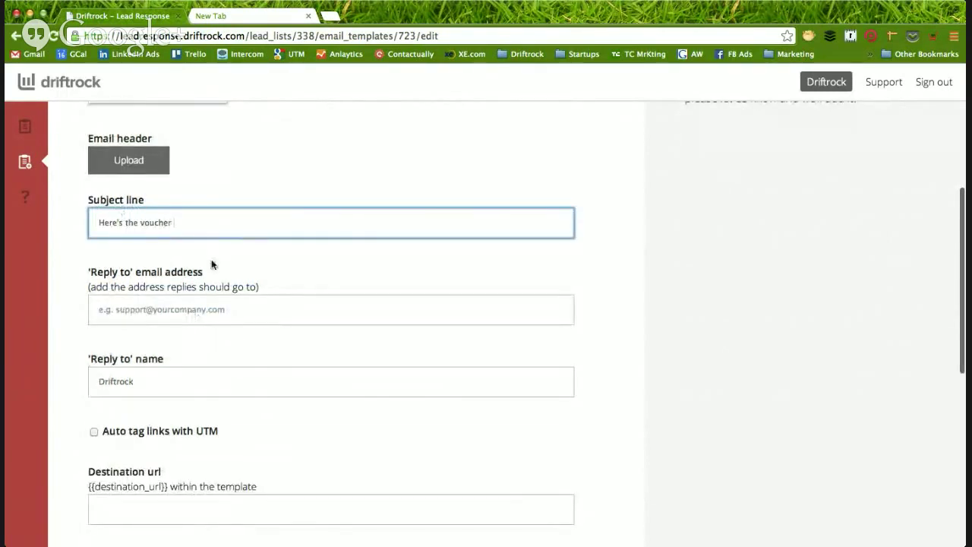
pyautogui.scroll(-2, 212, 264)
pyautogui.click(182, 234)
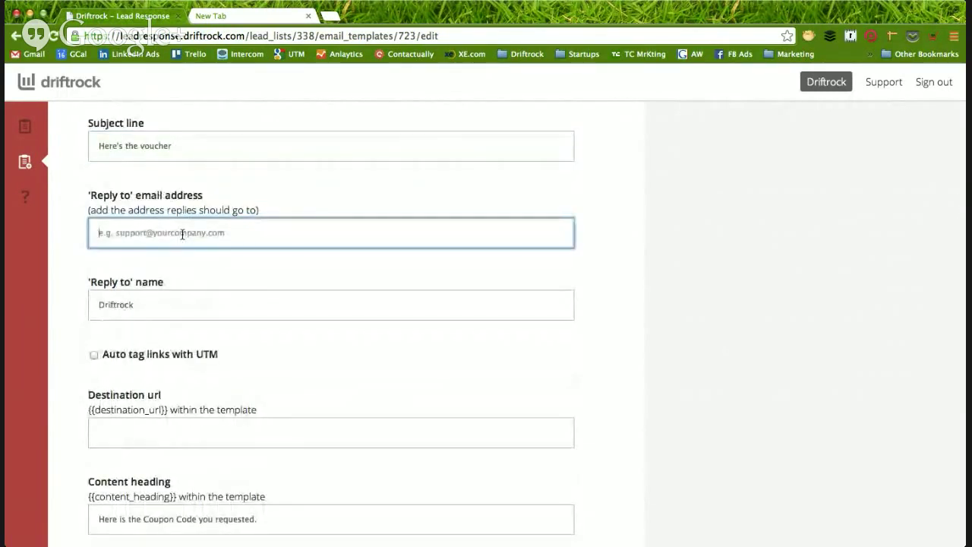
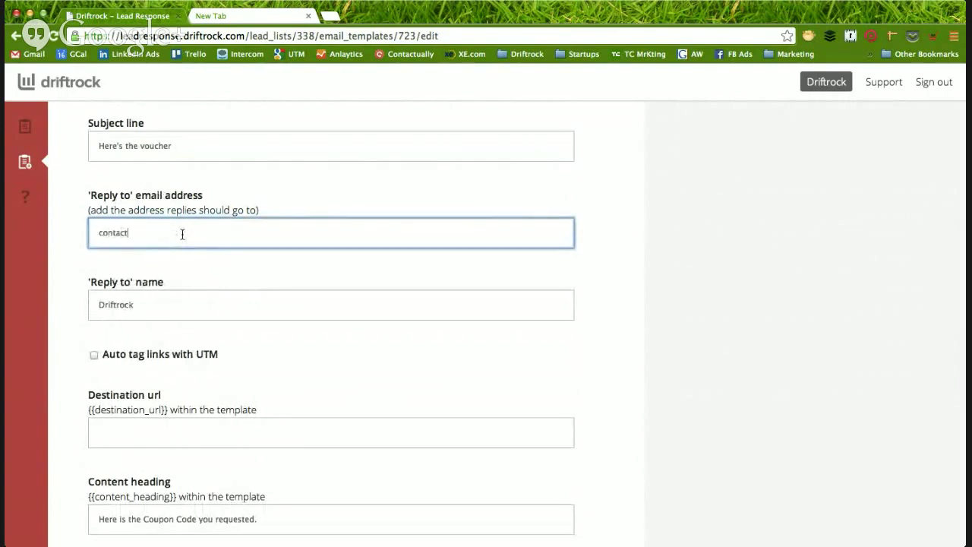
pyautogui.click(228, 309)
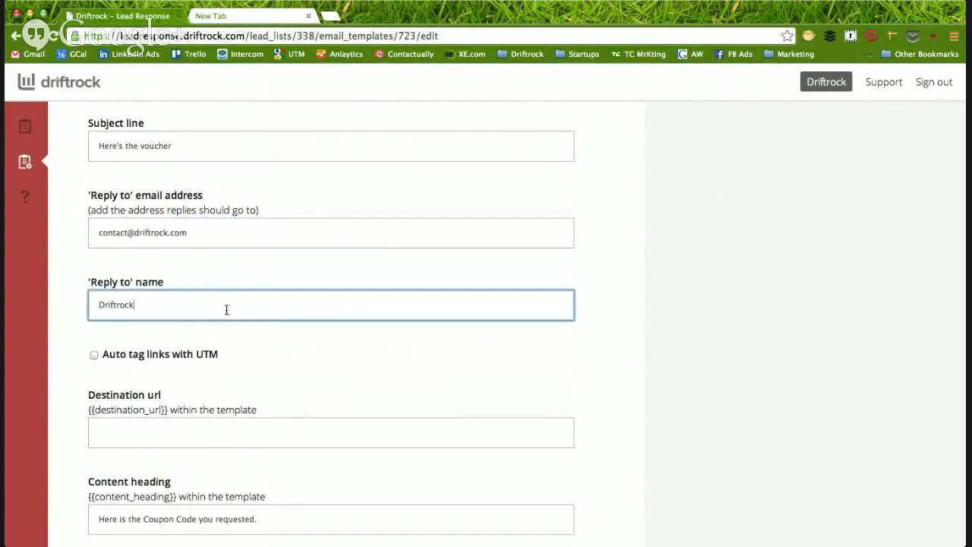
pyautogui.scroll(-2, 131, 315)
pyautogui.scroll(-2, 132, 315)
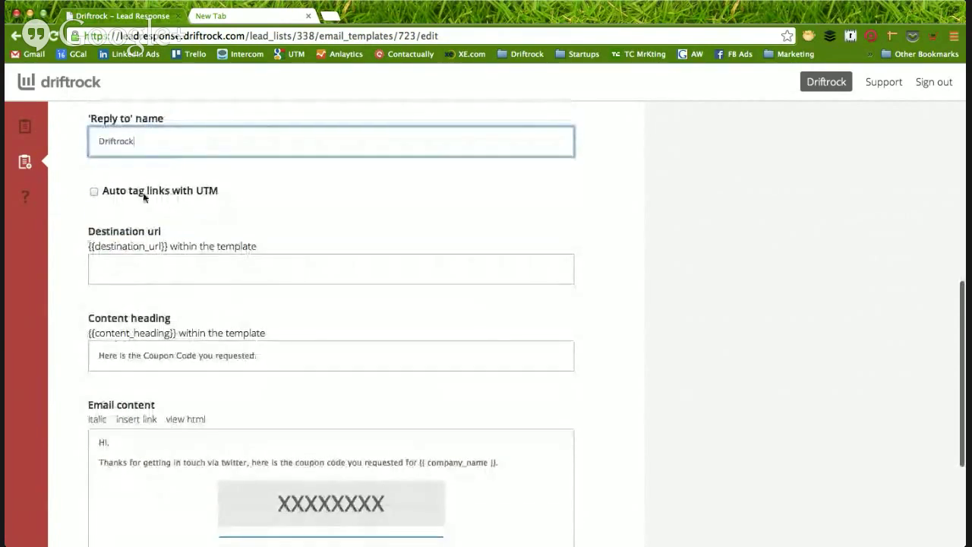
pyautogui.scroll(-1, 175, 205)
pyautogui.scroll(-1, 175, 205)
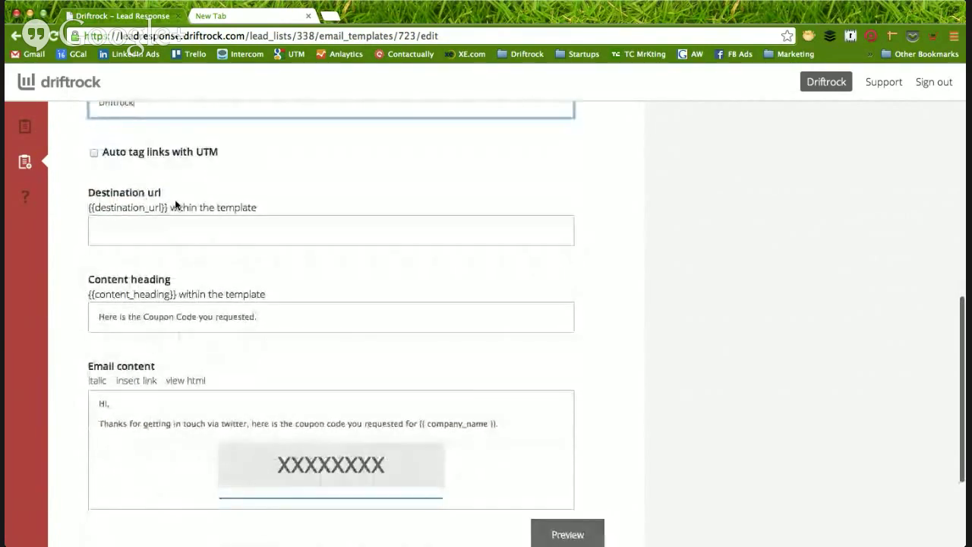
pyautogui.scroll(-3, 176, 205)
pyautogui.scroll(-2, 176, 205)
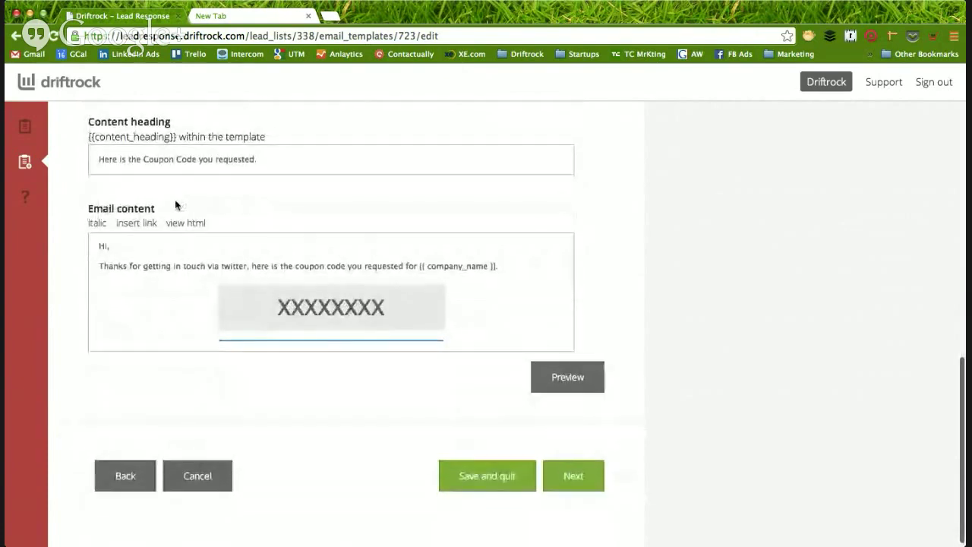
pyautogui.scroll(-3, 170, 281)
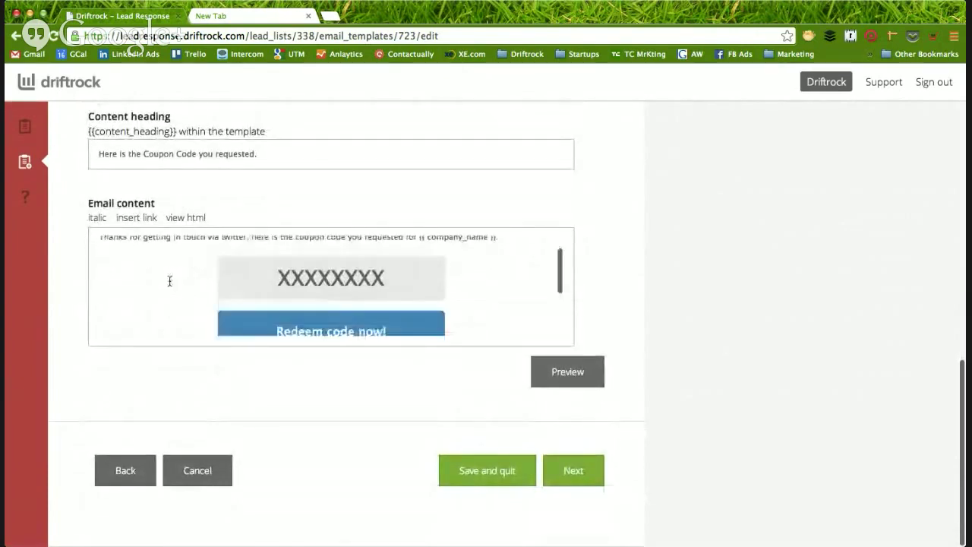
pyautogui.scroll(4, 170, 281)
pyautogui.scroll(10, 169, 281)
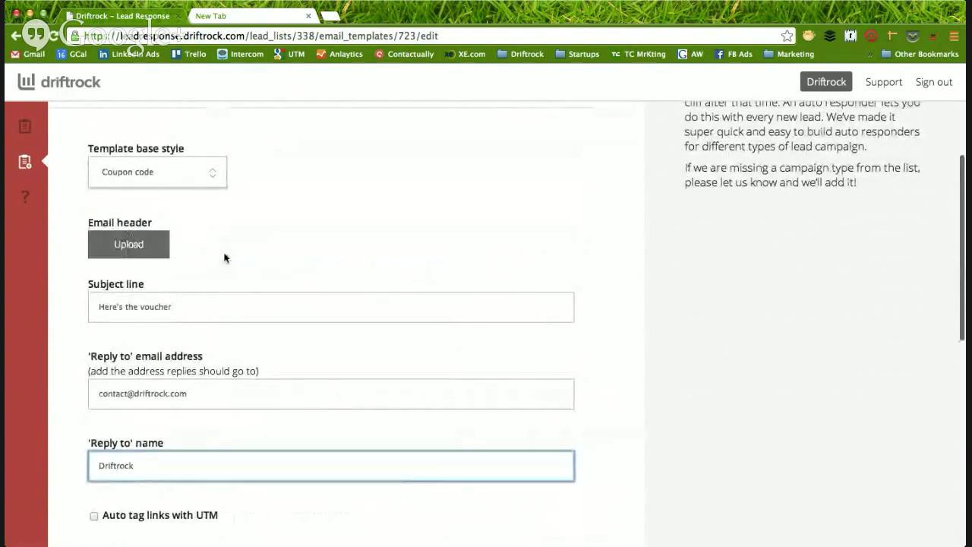
pyautogui.scroll(-7, 241, 260)
pyautogui.scroll(-7, 241, 259)
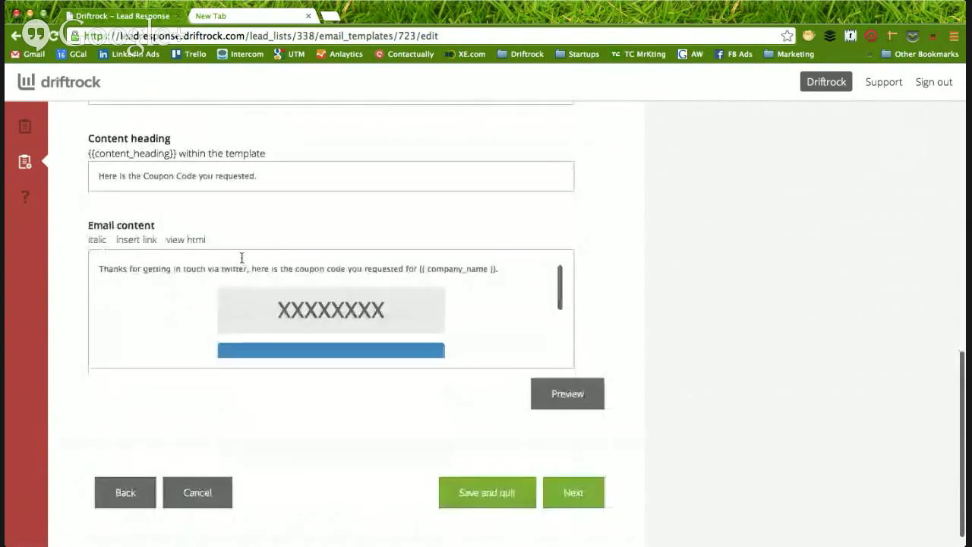
pyautogui.scroll(2, 192, 293)
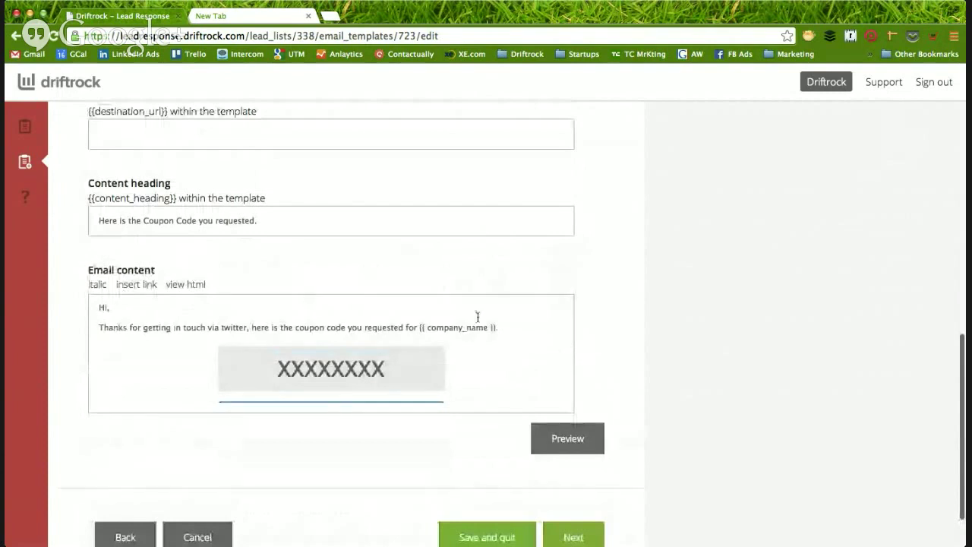
pyautogui.scroll(-2, 636, 304)
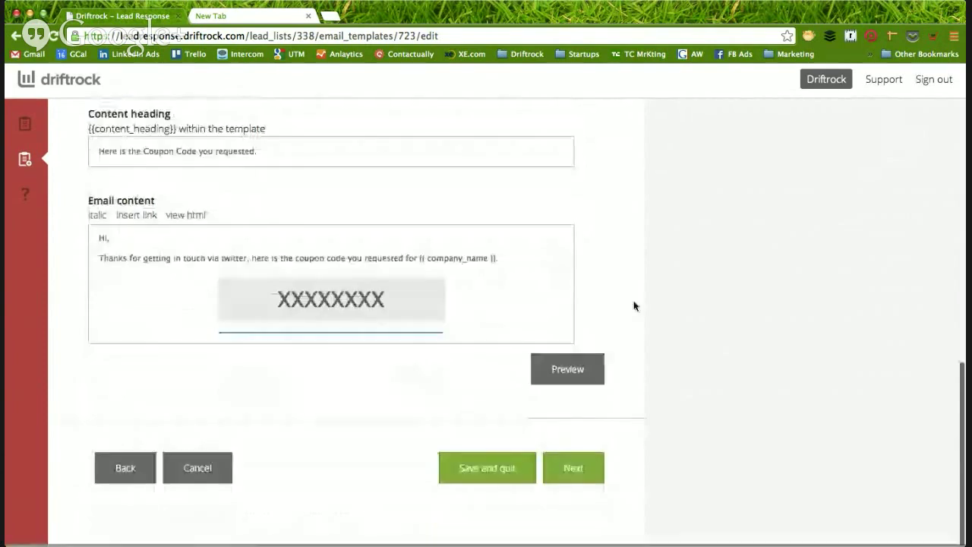
# - Try previewing the auto-responder email
pyautogui.click(567, 375)
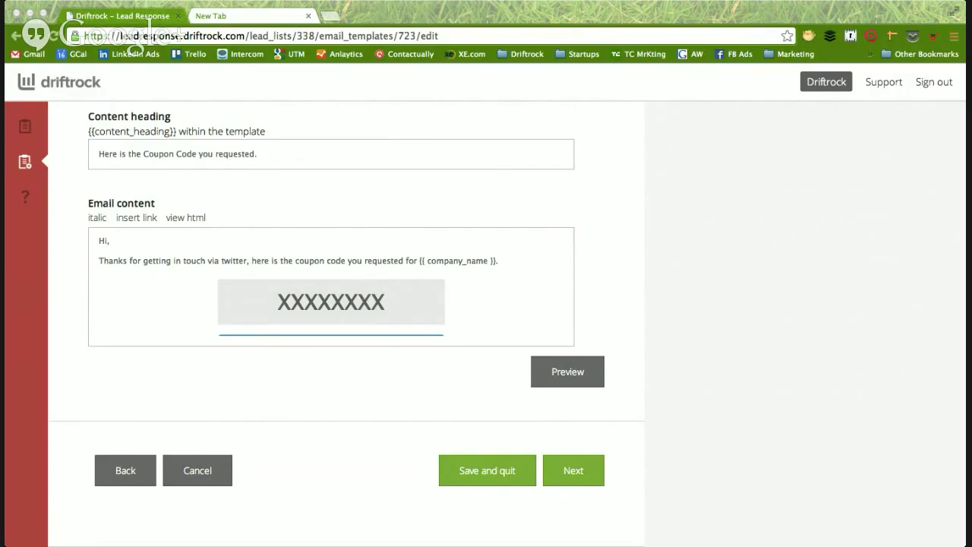
pyautogui.click(283, 11)
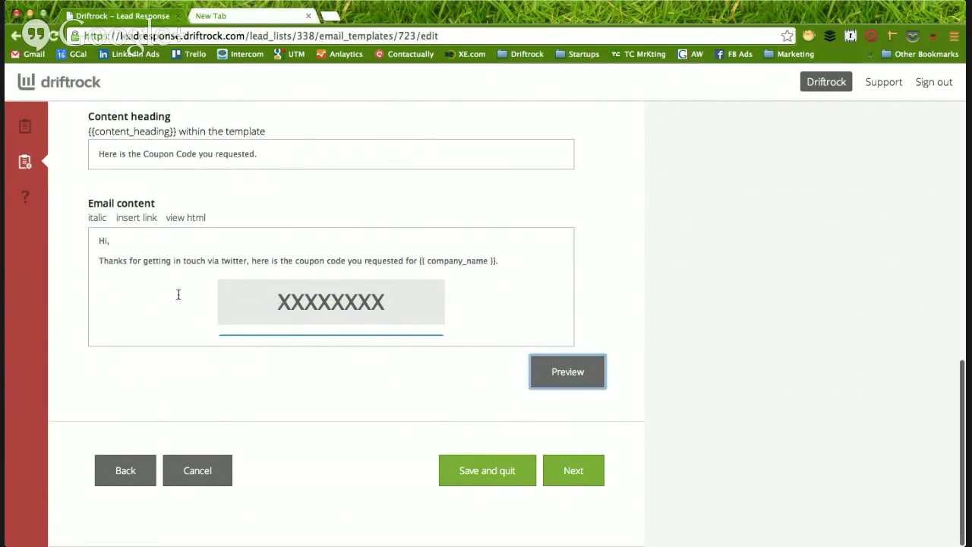
pyautogui.scroll(-3, 178, 294)
pyautogui.scroll(4, 179, 294)
pyautogui.scroll(2, 178, 295)
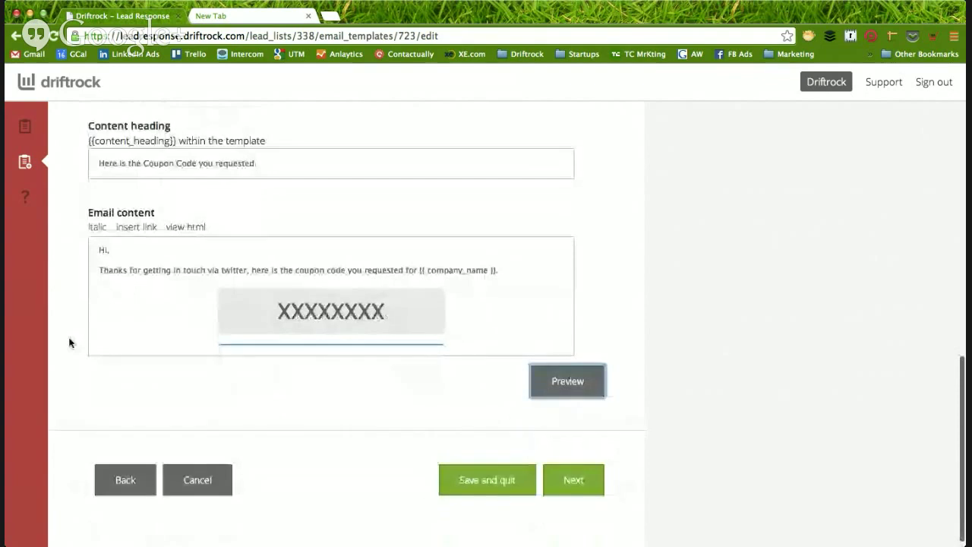
pyautogui.scroll(-1, 162, 295)
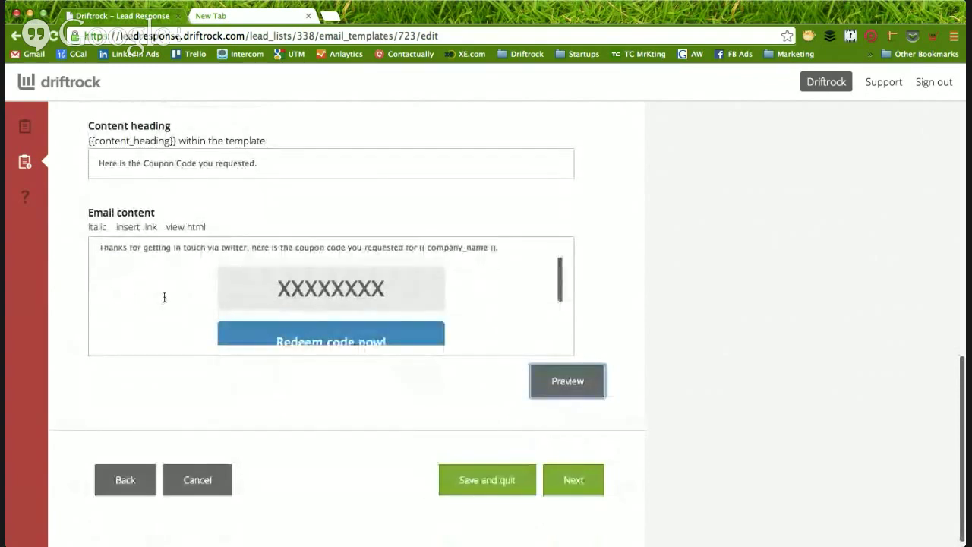
# - Replace the XXXXXXXX coupon placeholder with 50twitter and continue to Remailer setup
pyautogui.doubleClick(308, 292)
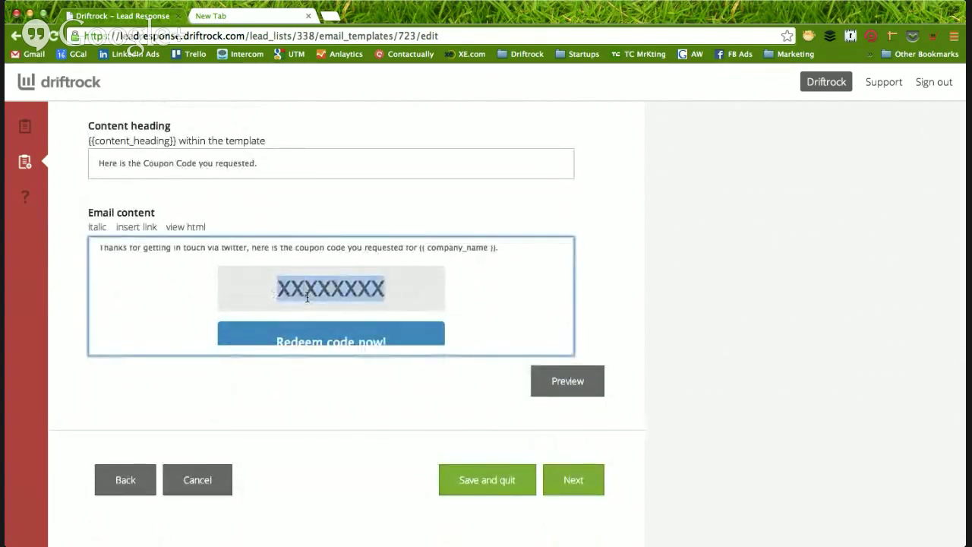
pyautogui.write('50')
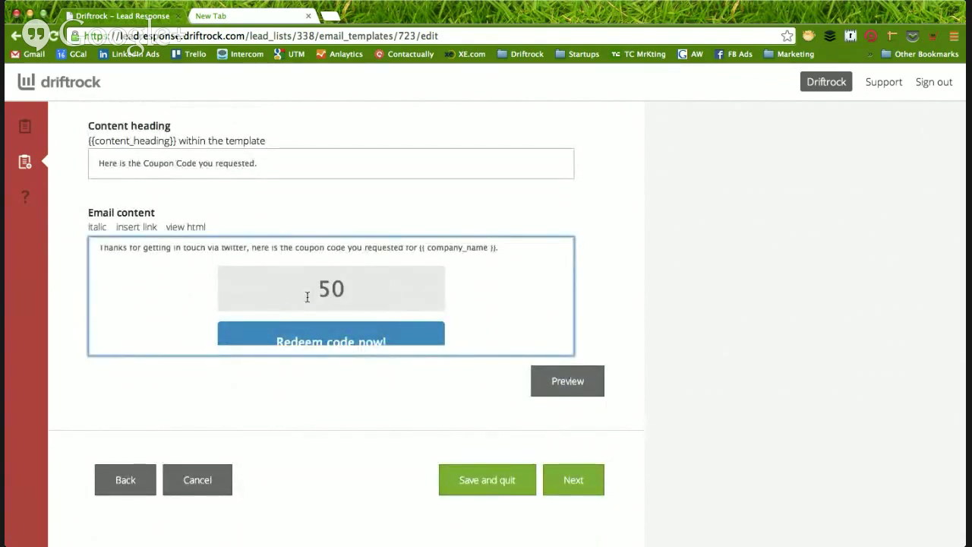
pyautogui.write('twitter')
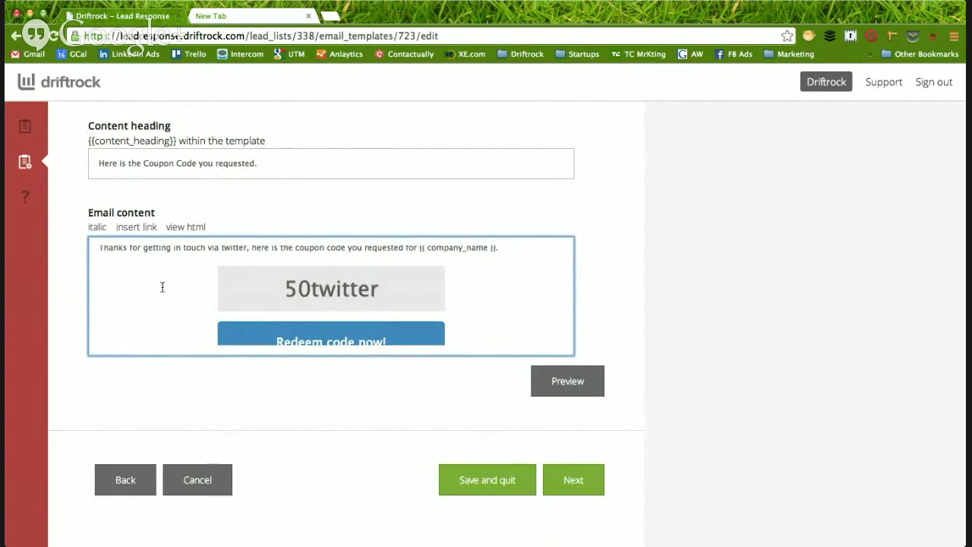
pyautogui.scroll(-2, 164, 286)
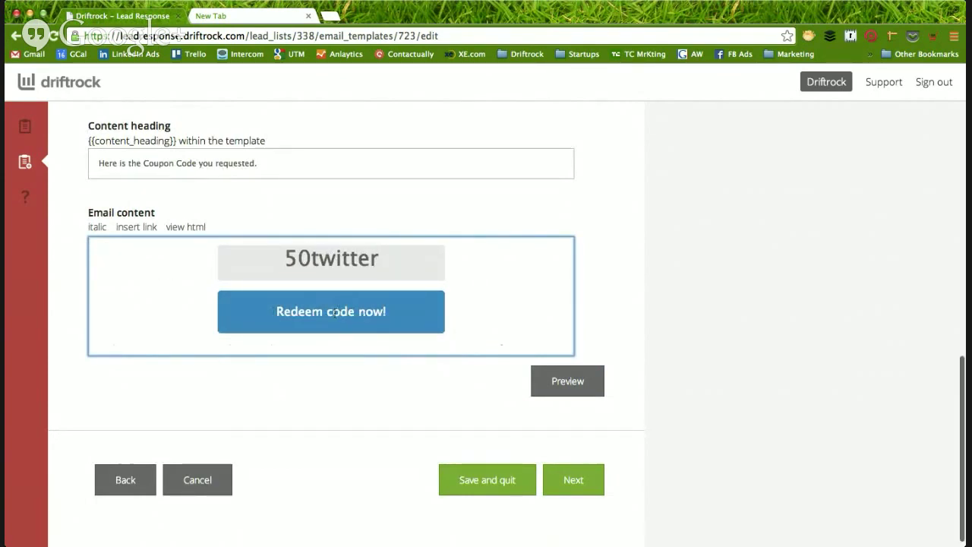
pyautogui.scroll(-3, 176, 308)
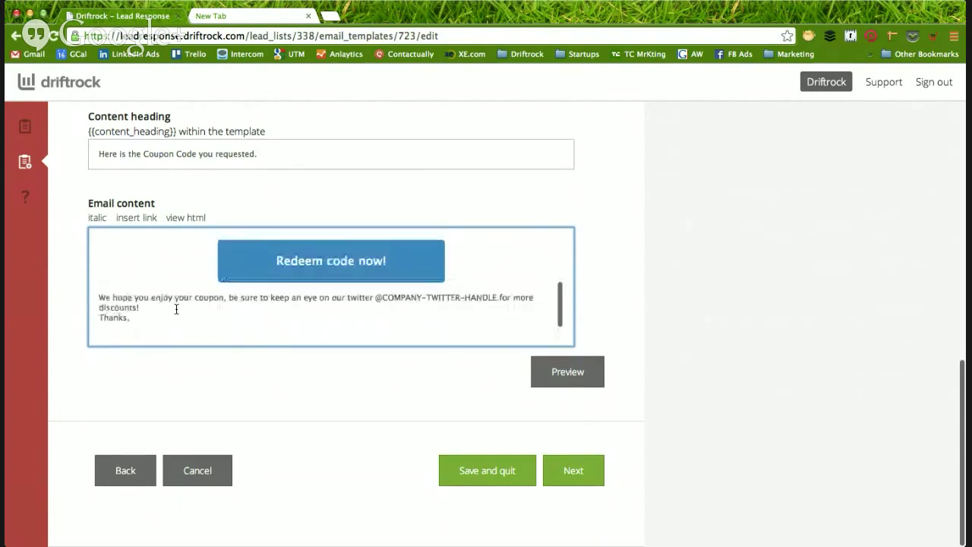
pyautogui.scroll(5, 176, 307)
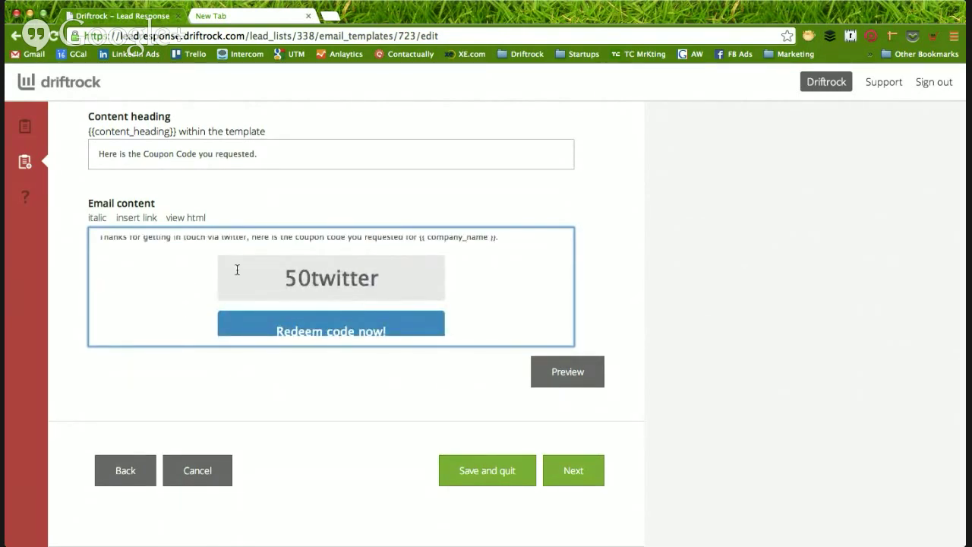
pyautogui.scroll(-1, 189, 288)
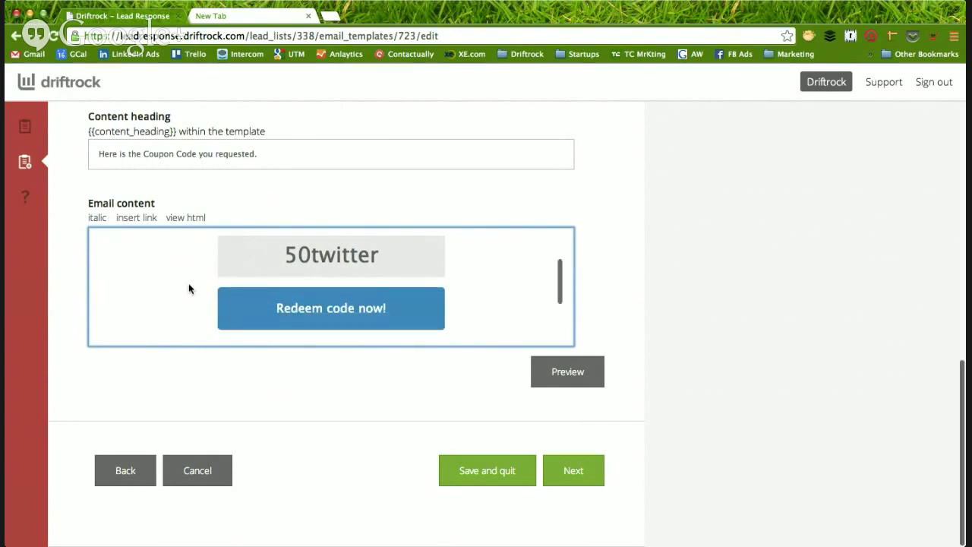
pyautogui.scroll(-3, 189, 289)
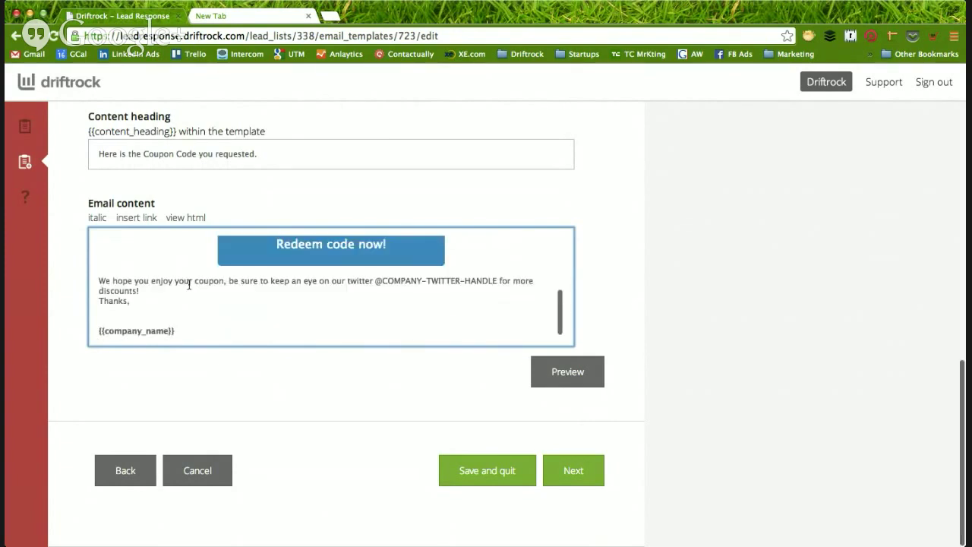
pyautogui.click(384, 399)
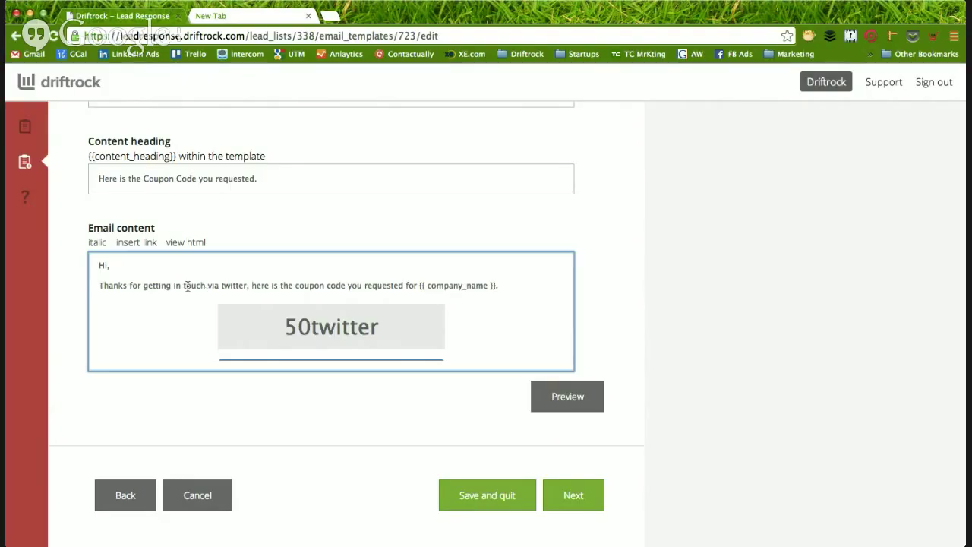
pyautogui.scroll(-5, 189, 287)
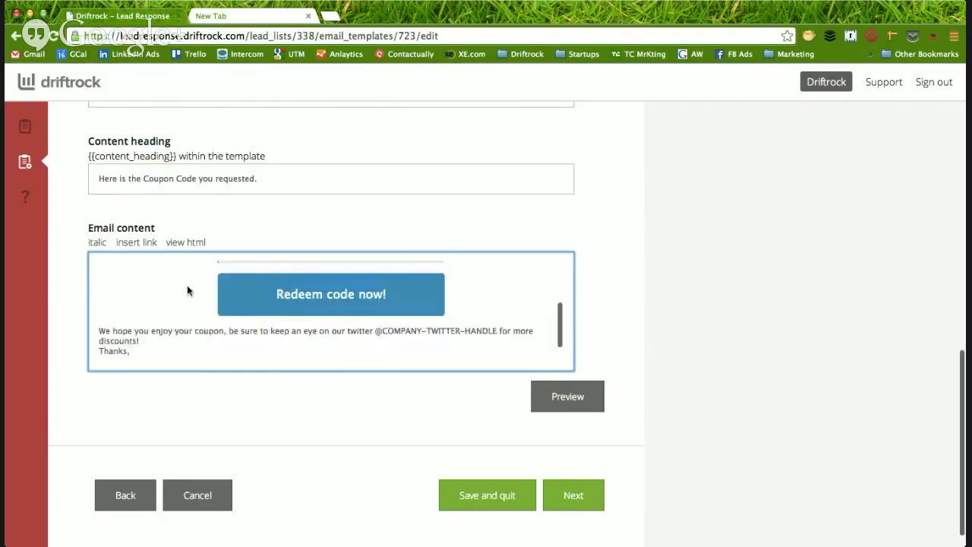
pyautogui.click(575, 471)
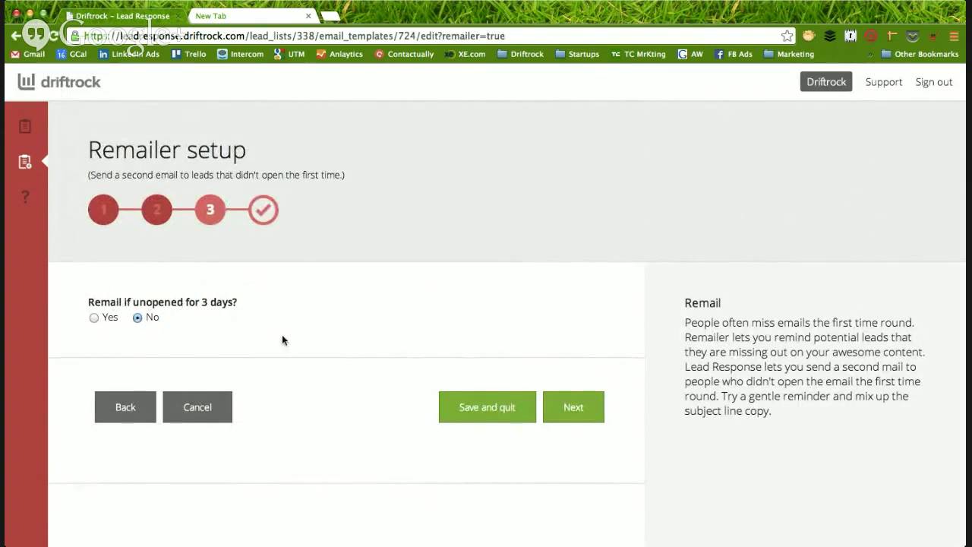
# - Turn on real-time new-lead notifications to the sales e-mail address and finish the list
pyautogui.click(574, 406)
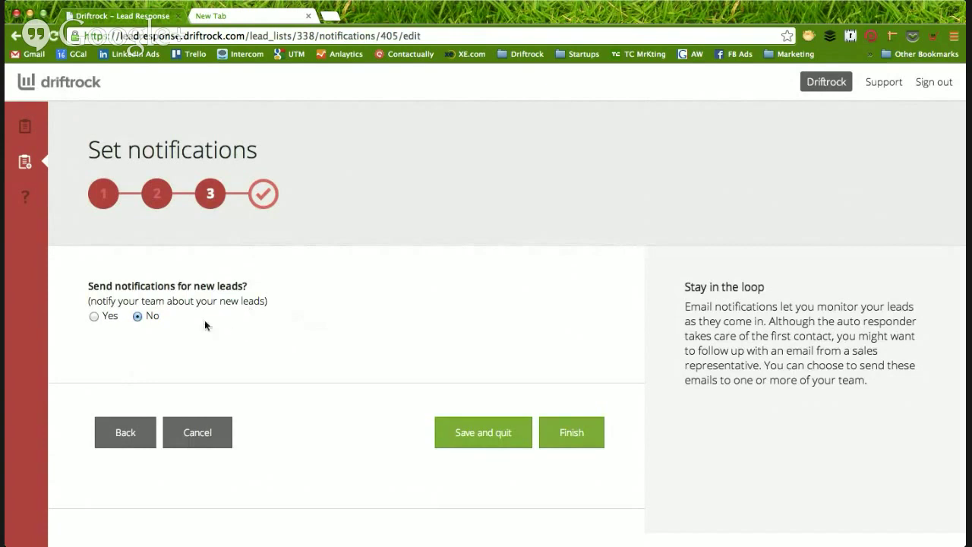
pyautogui.click(95, 315)
pyautogui.click(219, 378)
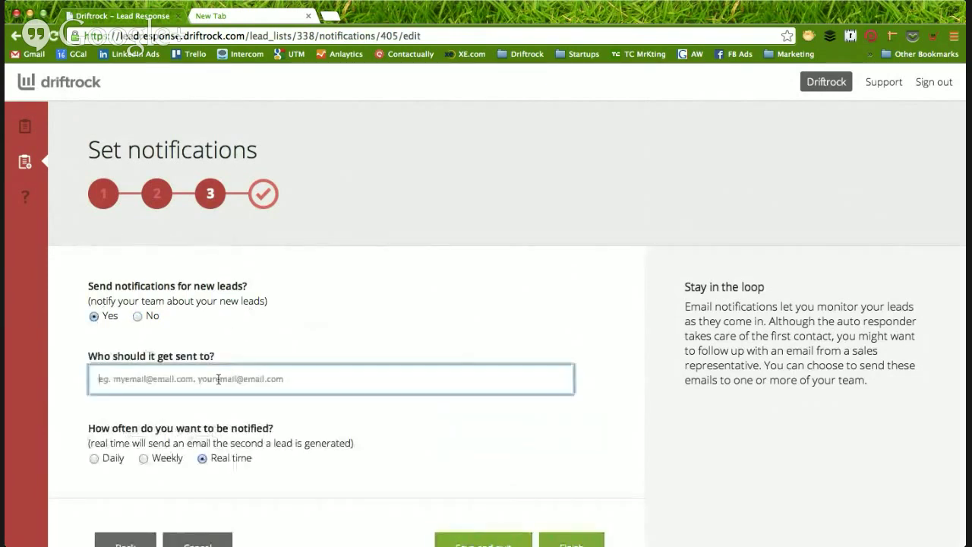
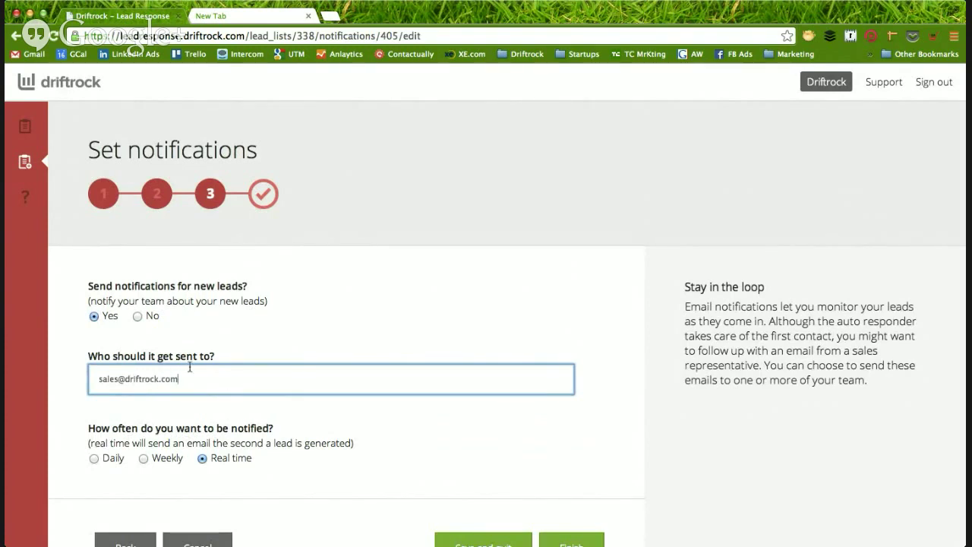
pyautogui.scroll(-2, 189, 366)
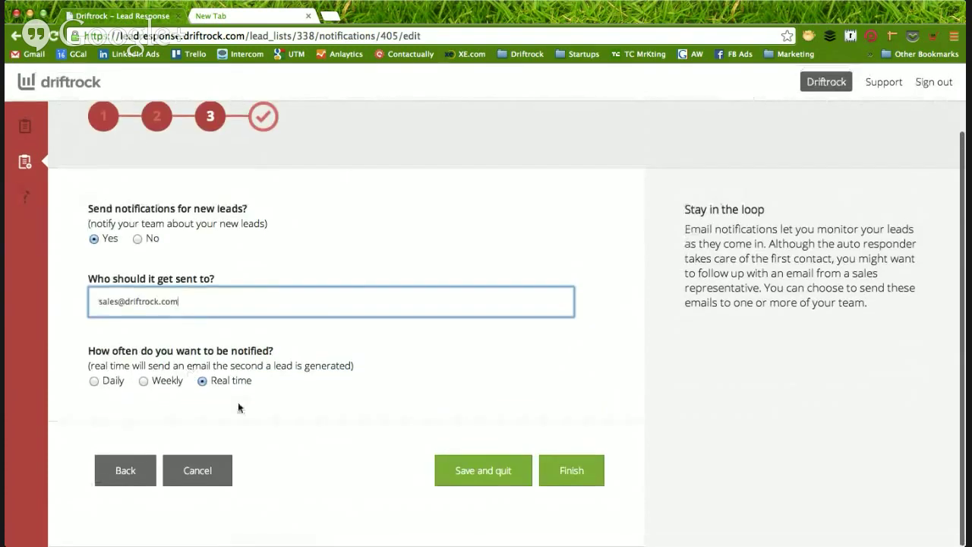
pyautogui.click(574, 472)
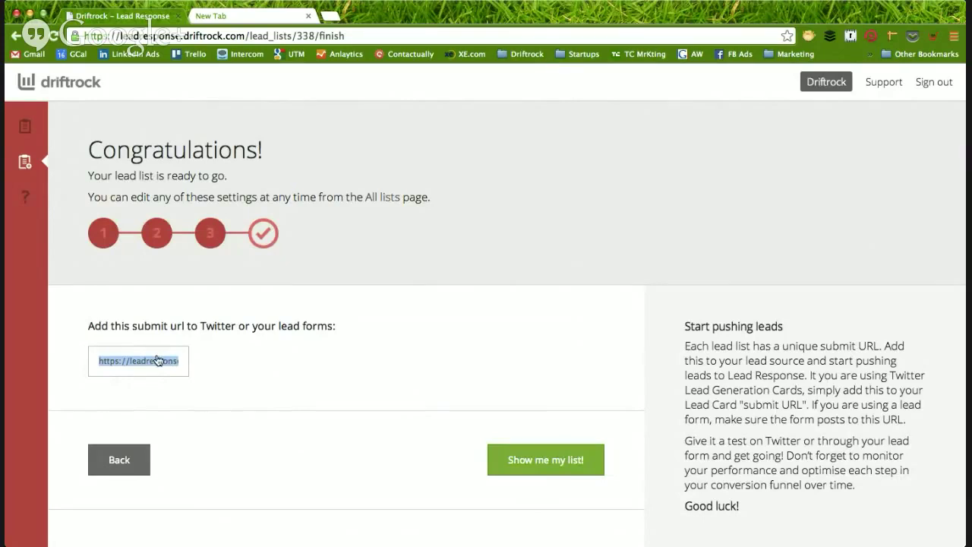
# - Go to ads.twitter.com in the browser
pyautogui.click(270, 360)
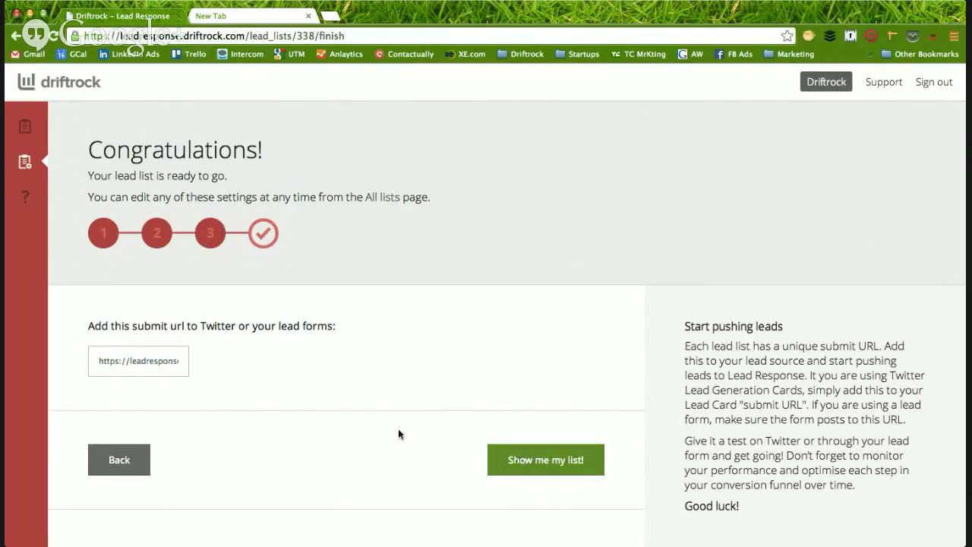
pyautogui.click(148, 35)
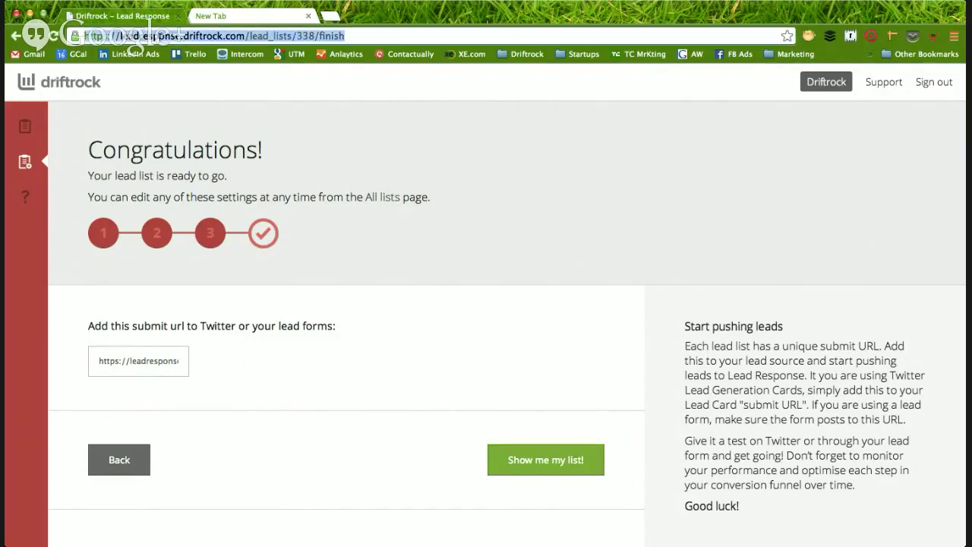
pyautogui.write('ads.twitter.com')
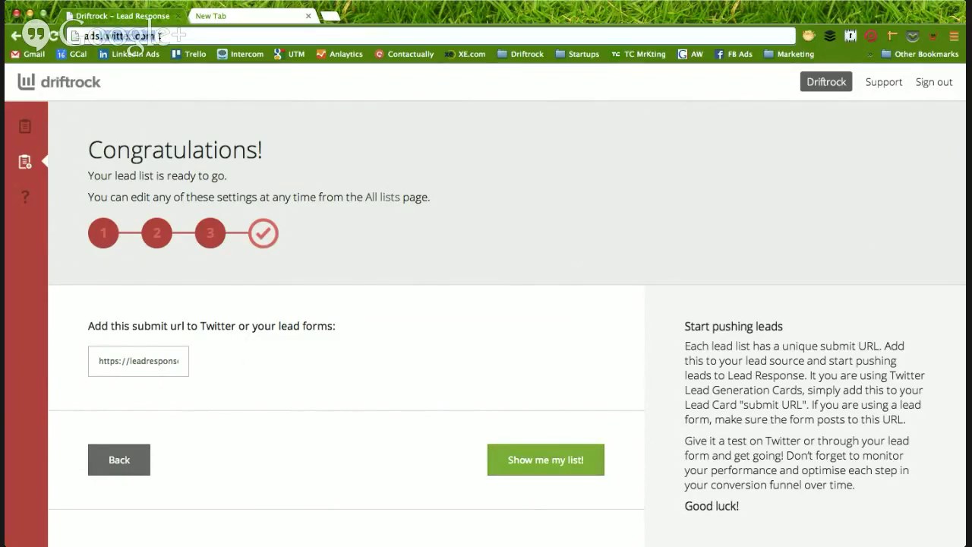
pyautogui.press('Return')
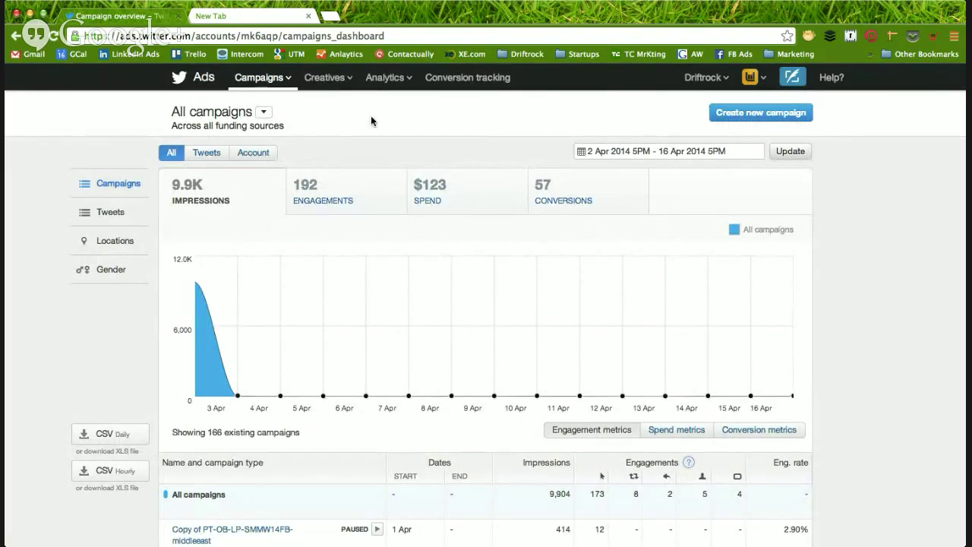
# - Open Creatives > Cards and start creating a new lead generation card
pyautogui.click(249, 34)
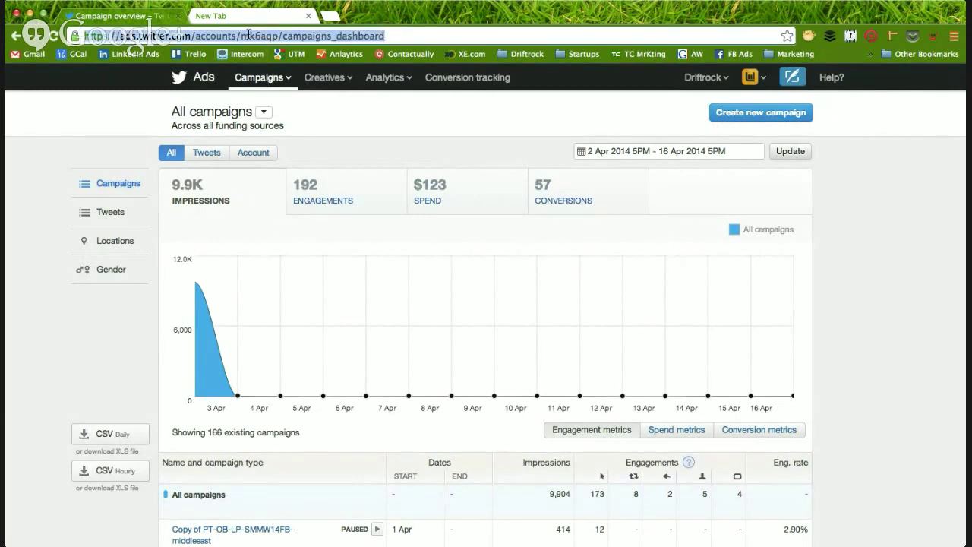
pyautogui.click(380, 115)
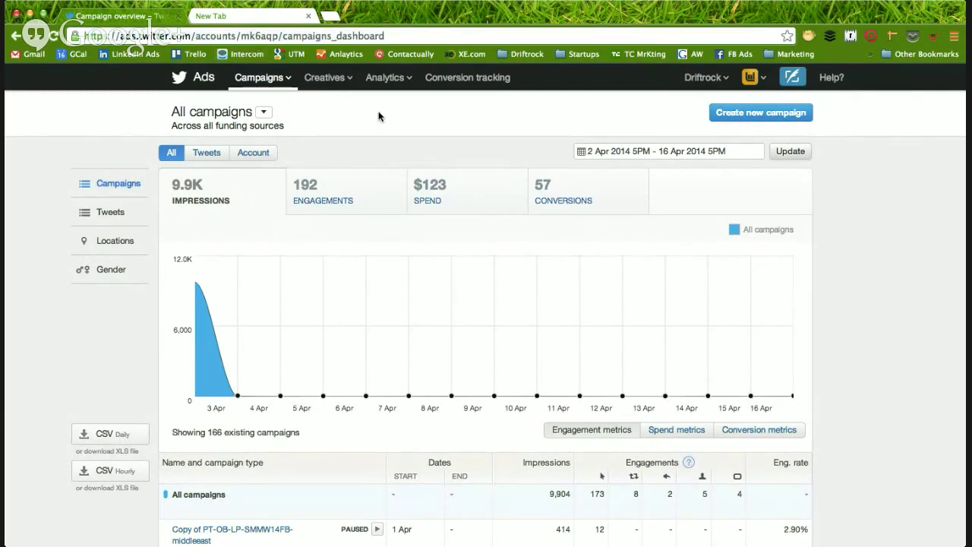
pyautogui.click(321, 86)
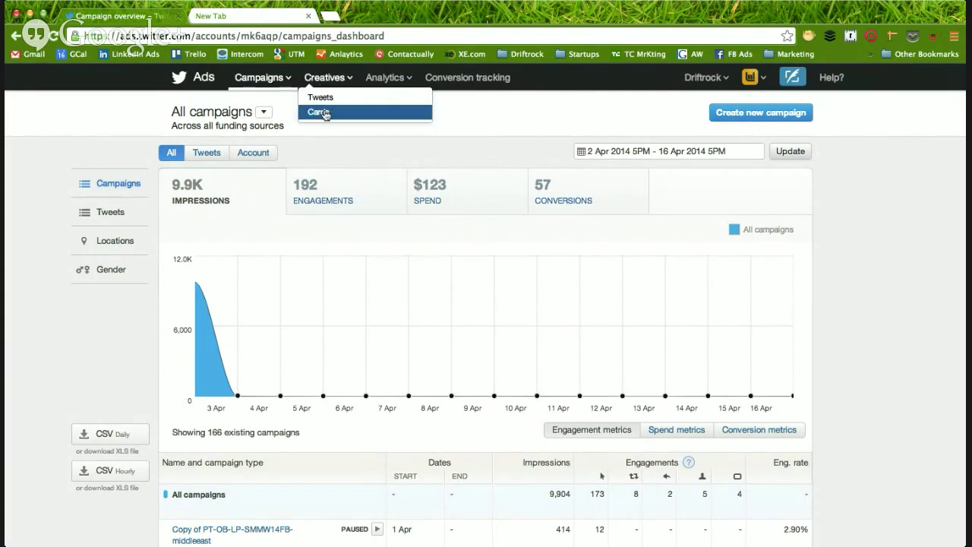
pyautogui.click(325, 114)
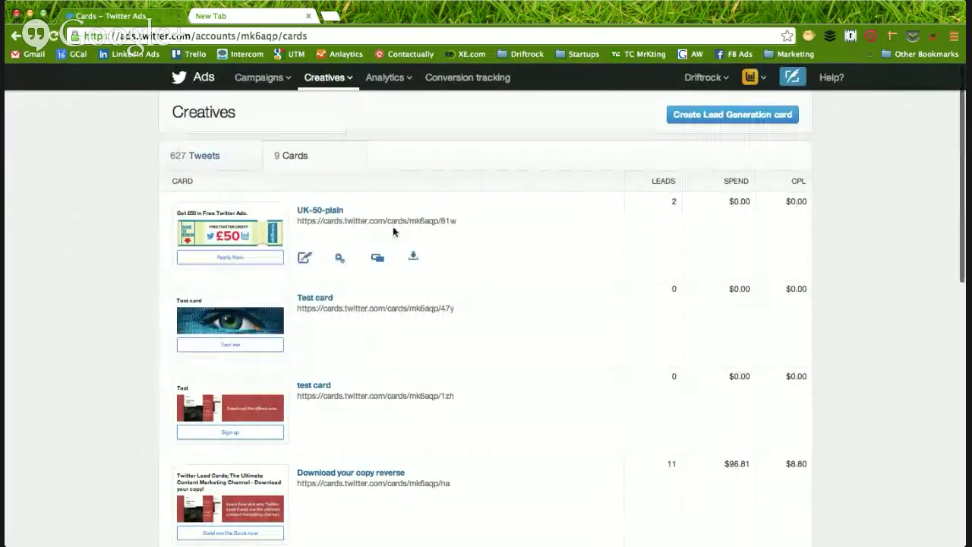
pyautogui.click(698, 120)
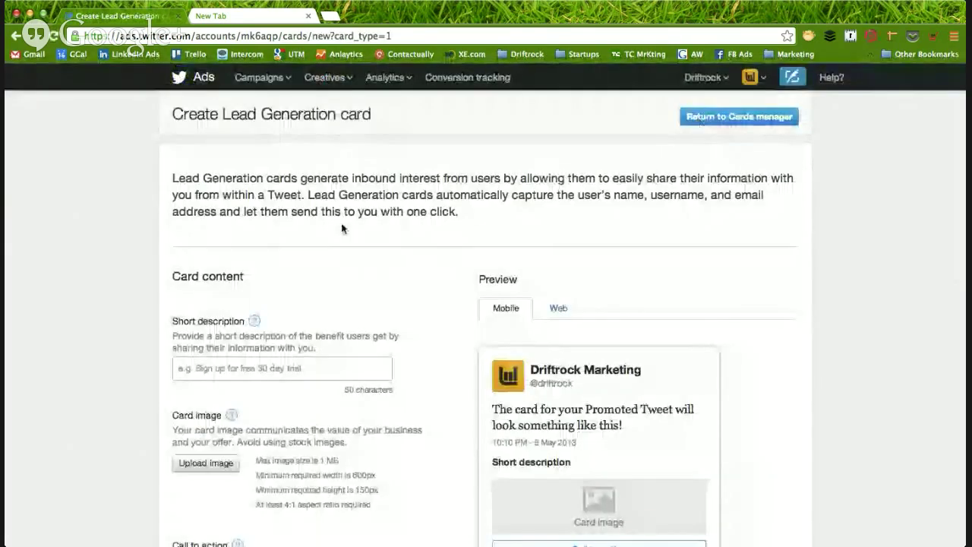
# - Give the lead card the short description 'Click here for $50 free ad credit'
pyautogui.scroll(-3, 98, 317)
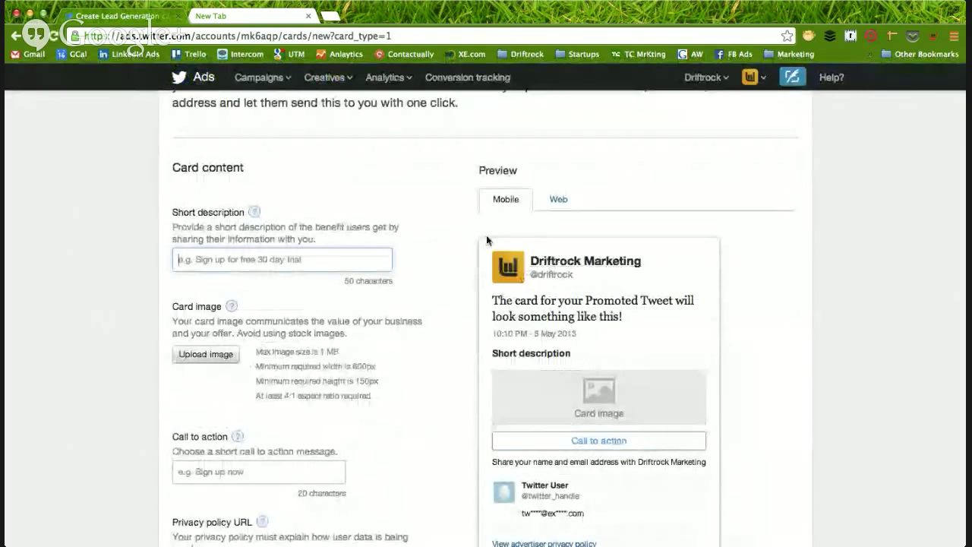
pyautogui.scroll(-1, 111, 267)
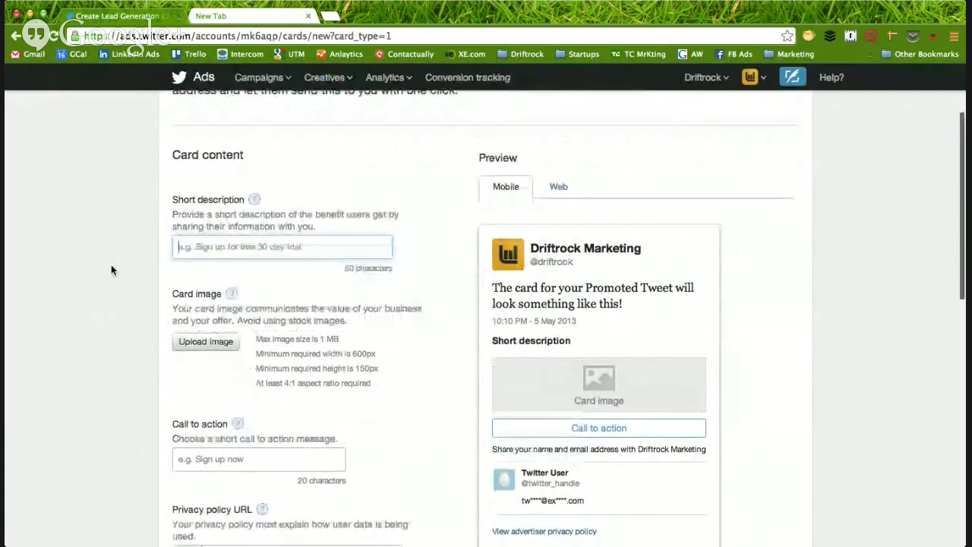
pyautogui.write('Click ')
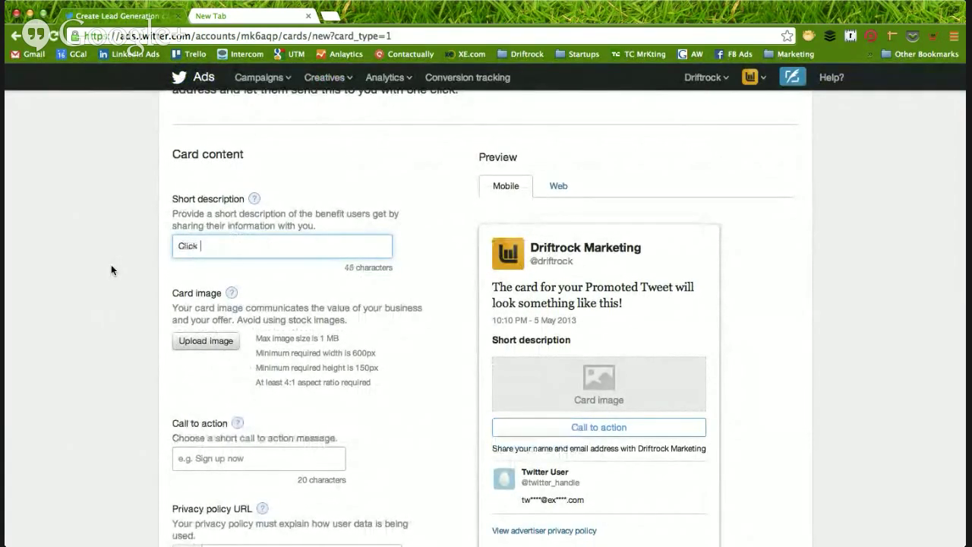
pyautogui.write('here for $50')
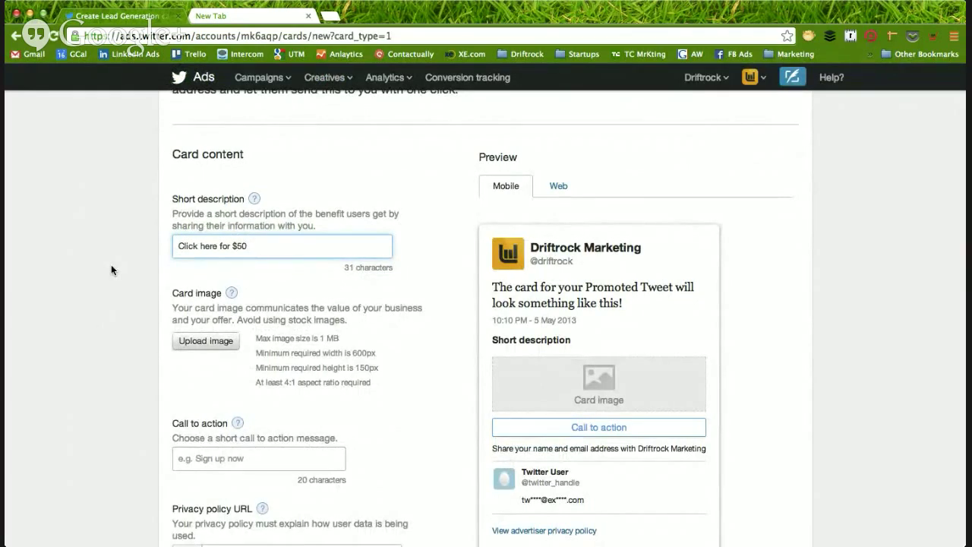
pyautogui.write(' free ad credit')
pyautogui.click(114, 325)
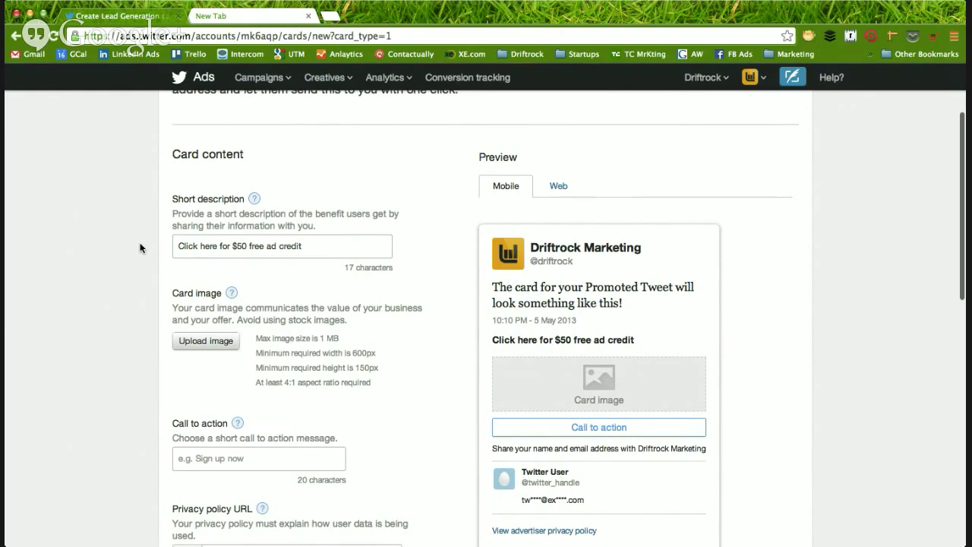
pyautogui.scroll(-1, 140, 248)
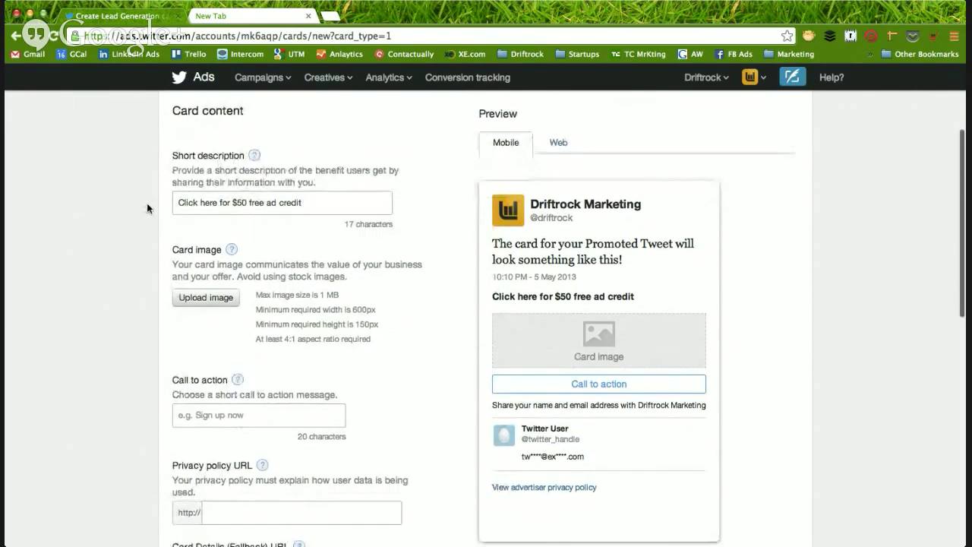
pyautogui.scroll(-2, 146, 203)
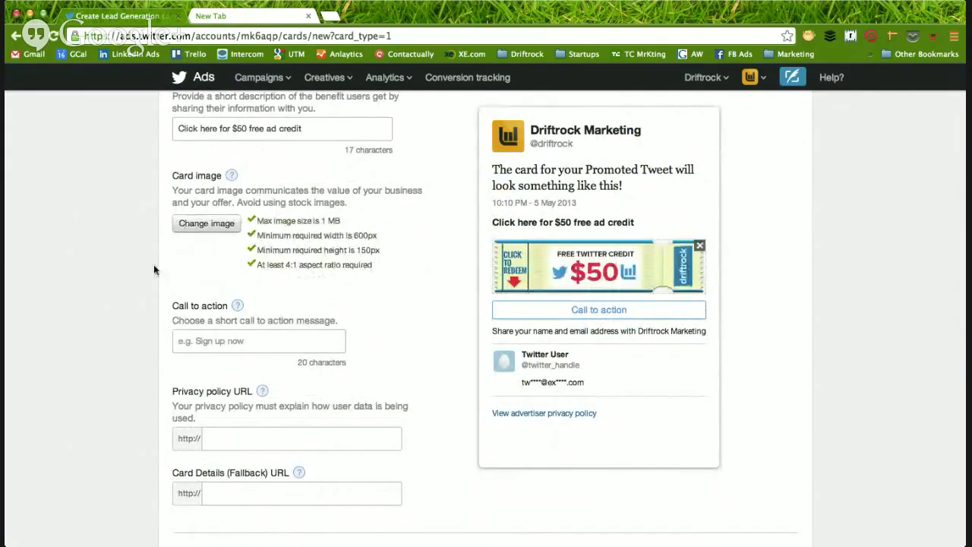
# - Set the lead card's call to action to 'Claim coupon' and check the preview
pyautogui.scroll(1, 135, 262)
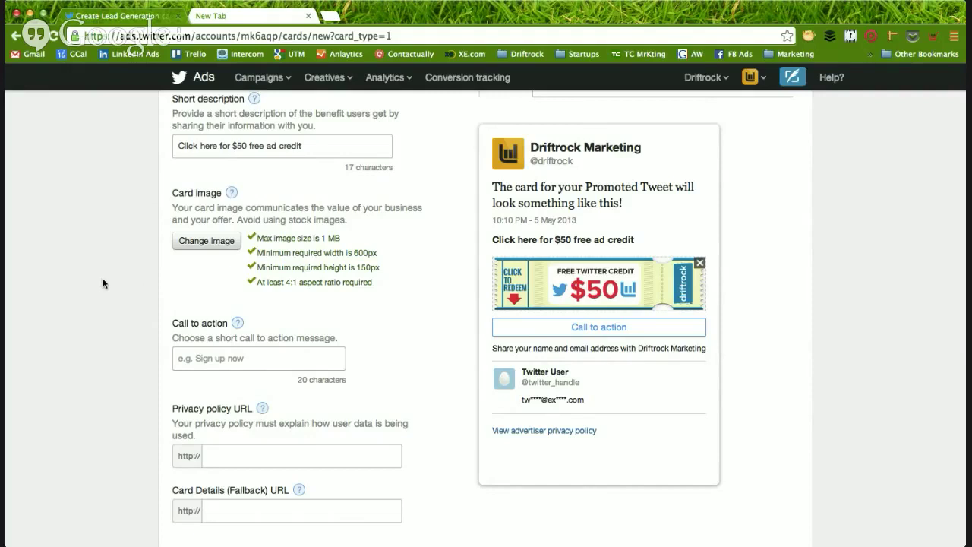
pyautogui.scroll(-3, 102, 282)
pyautogui.click(238, 212)
pyautogui.write('C')
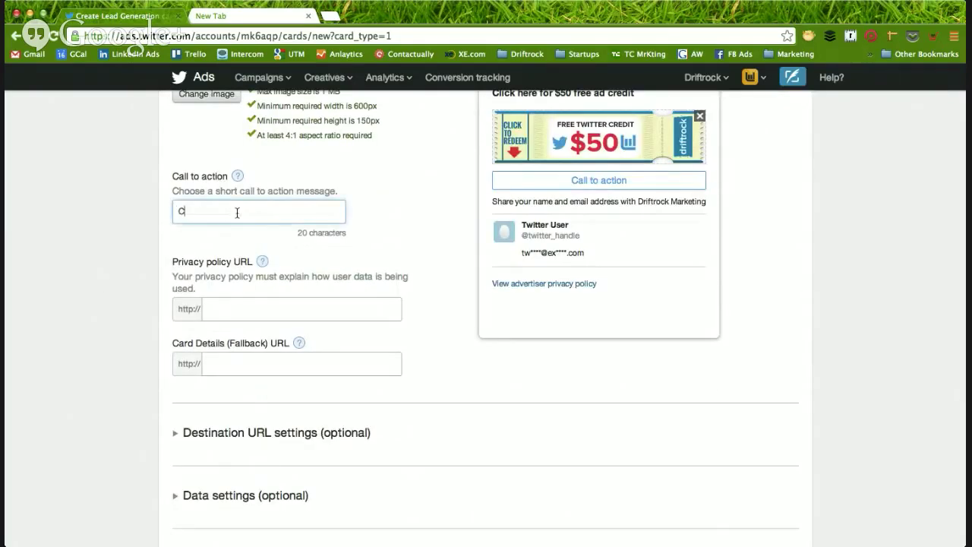
pyautogui.write('lilaim coupon')
pyautogui.scroll(1, 311, 242)
pyautogui.click(456, 232)
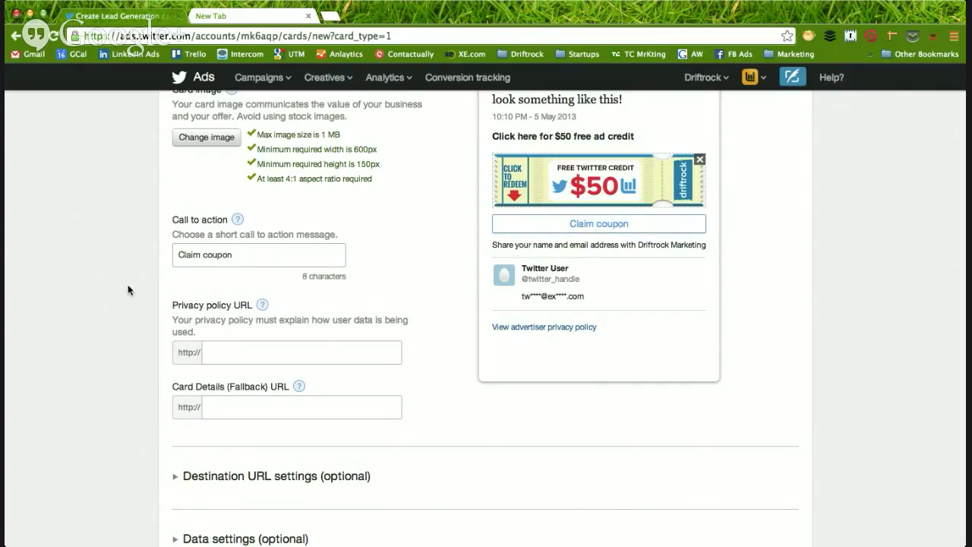
pyautogui.scroll(2, 127, 290)
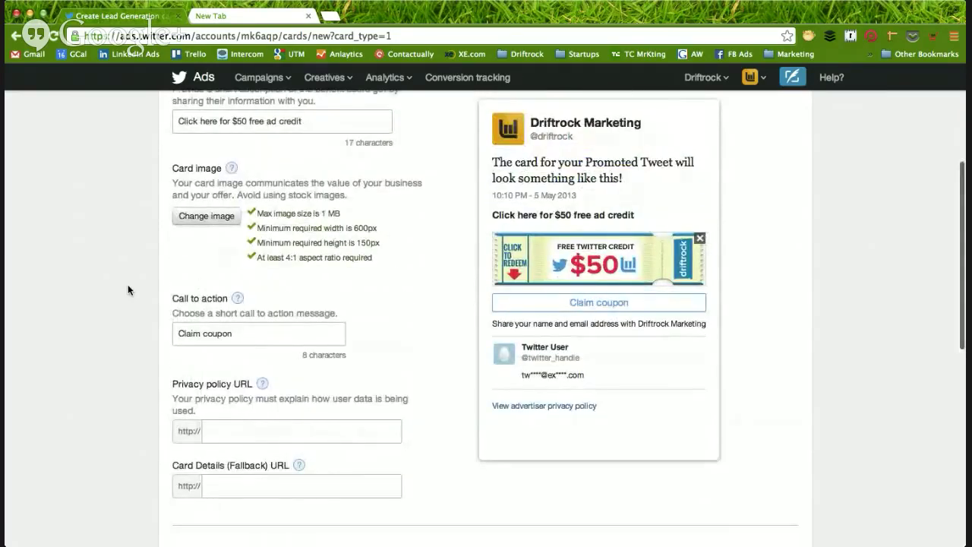
pyautogui.scroll(-2, 128, 289)
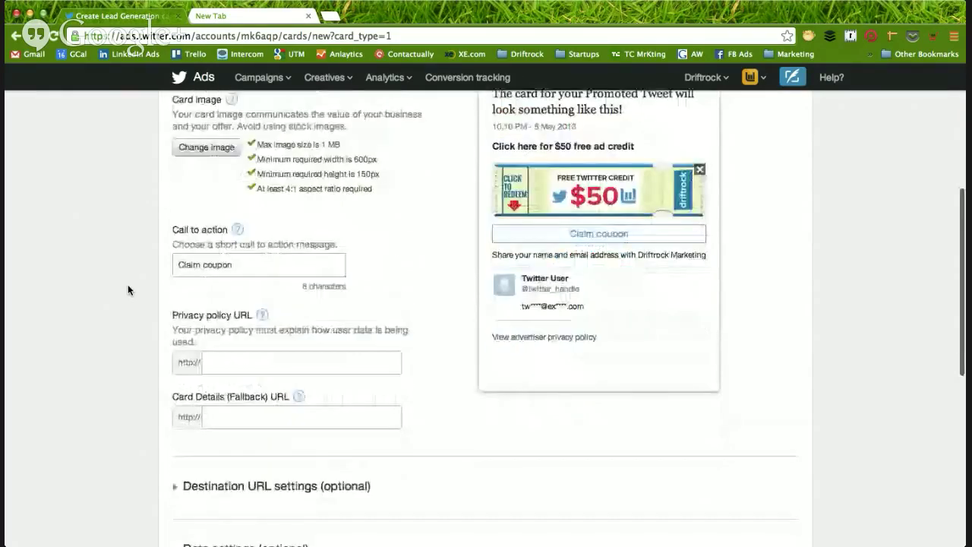
pyautogui.scroll(-3, 127, 289)
pyautogui.click(278, 260)
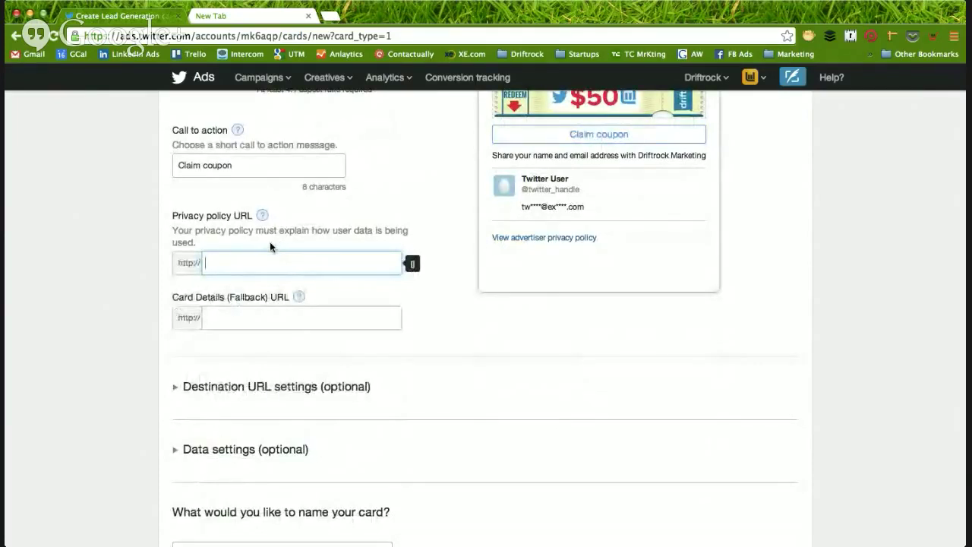
pyautogui.write('www.')
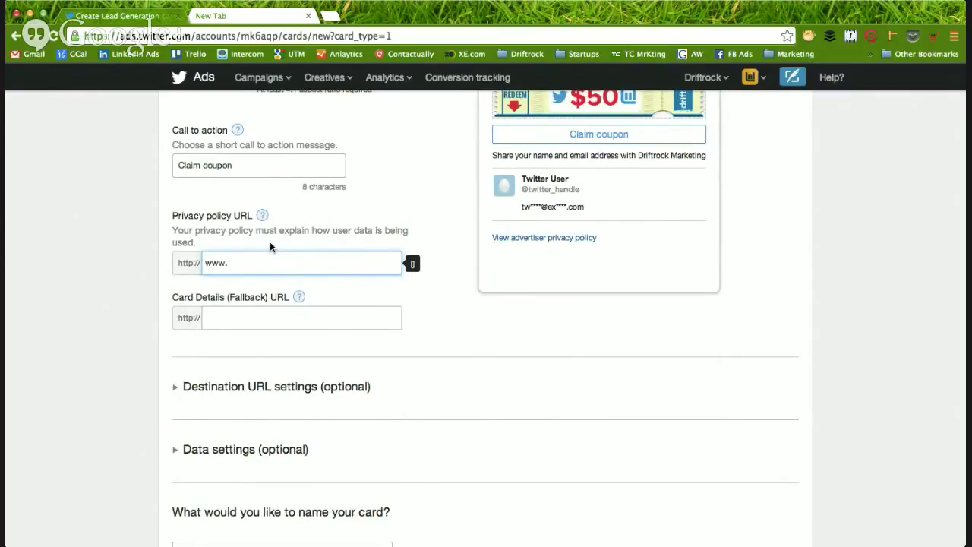
pyautogui.write('drink')
pyautogui.press('BackSpace')
pyautogui.press('BackSpace')
pyautogui.write('if')
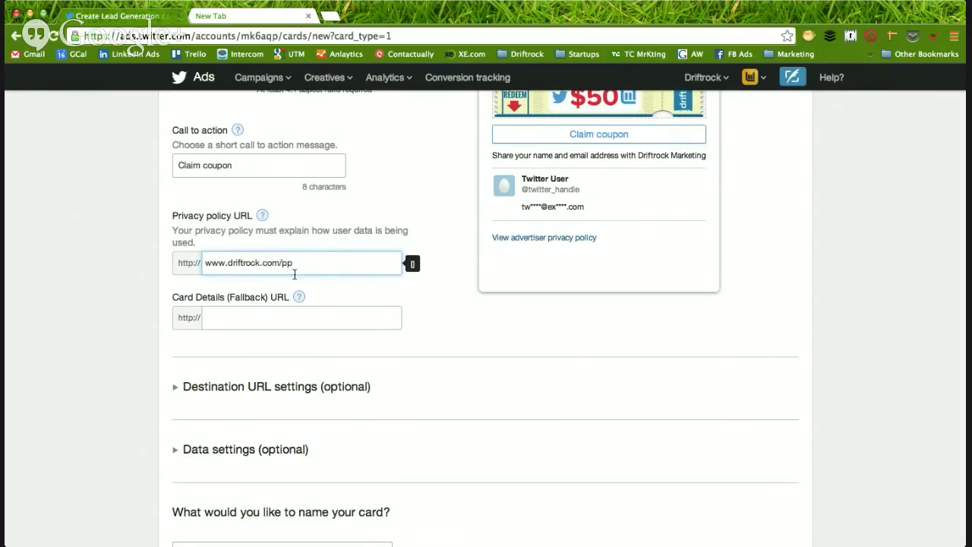
pyautogui.tripleClick(265, 264)
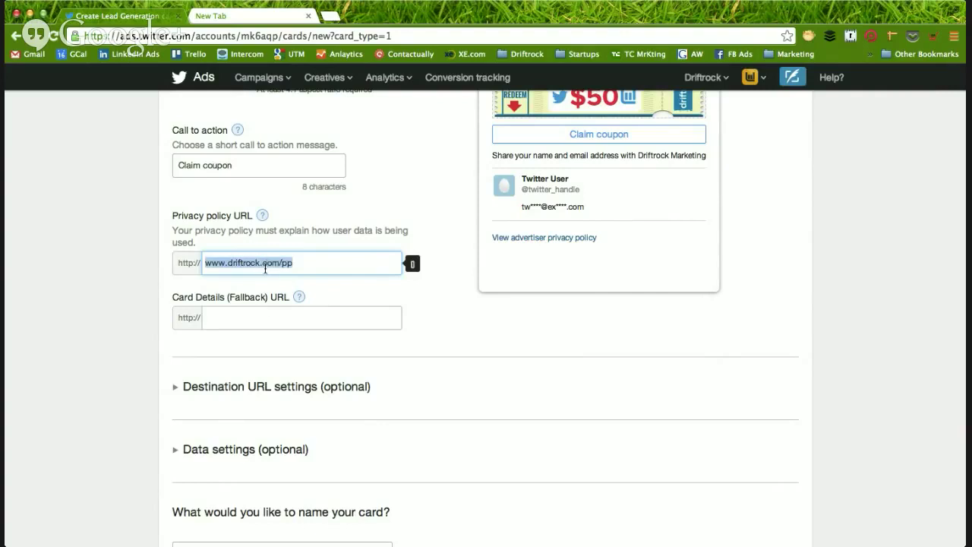
pyautogui.click(231, 314)
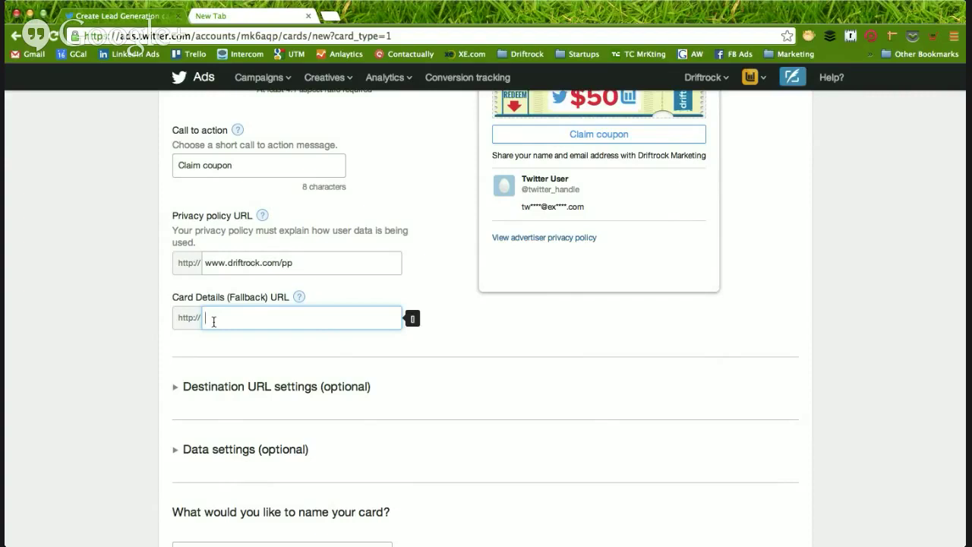
pyautogui.write('www.driftrock.com')
pyautogui.click(131, 322)
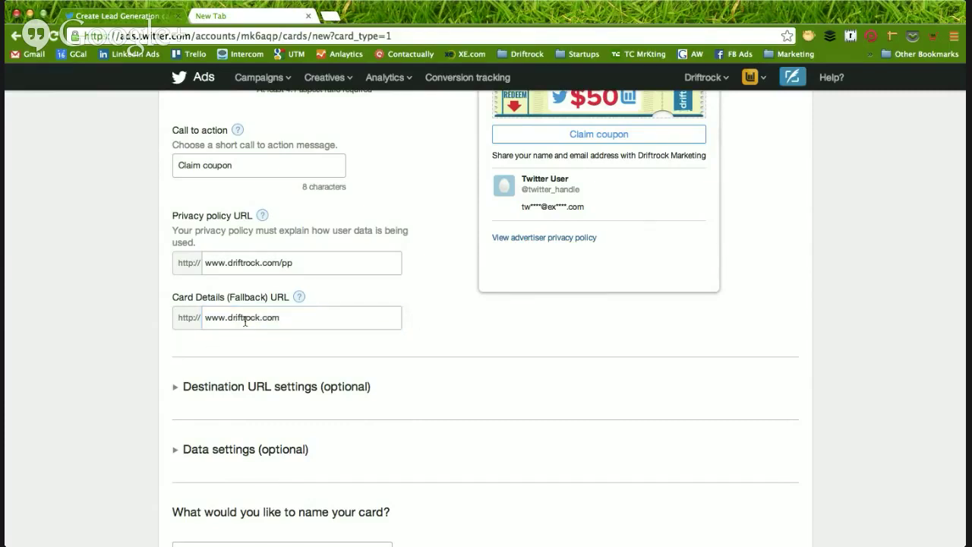
pyautogui.doubleClick(254, 320)
pyautogui.click(141, 314)
pyautogui.doubleClick(251, 319)
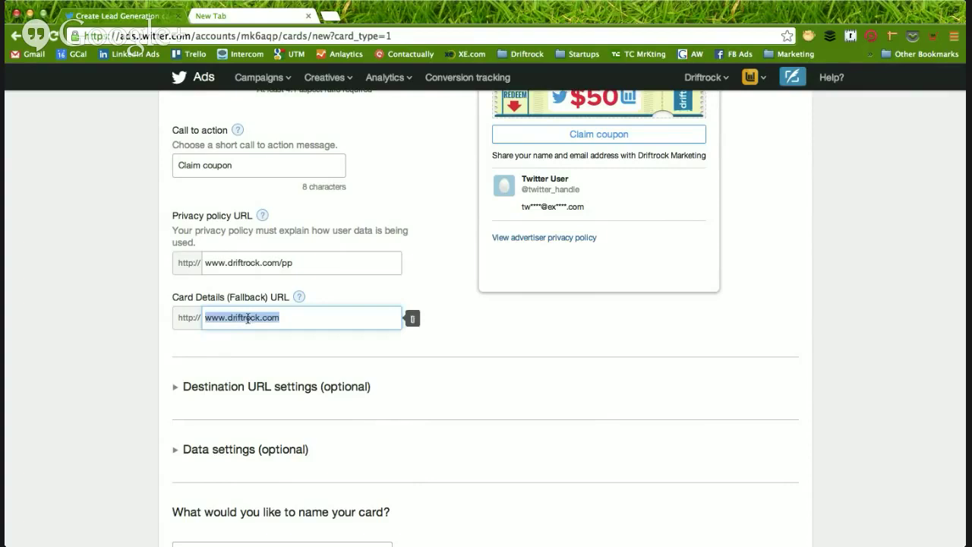
pyautogui.click(193, 347)
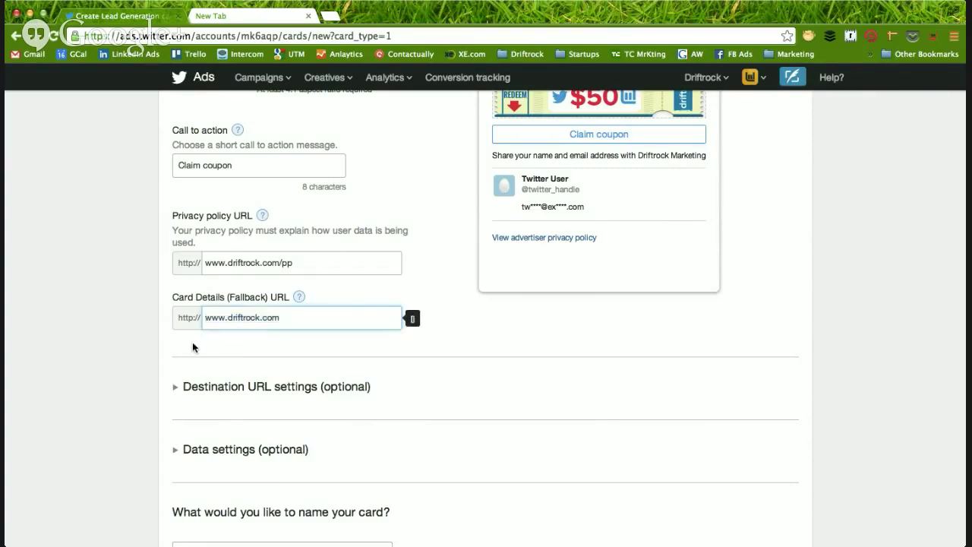
pyautogui.click(243, 316)
pyautogui.click(139, 329)
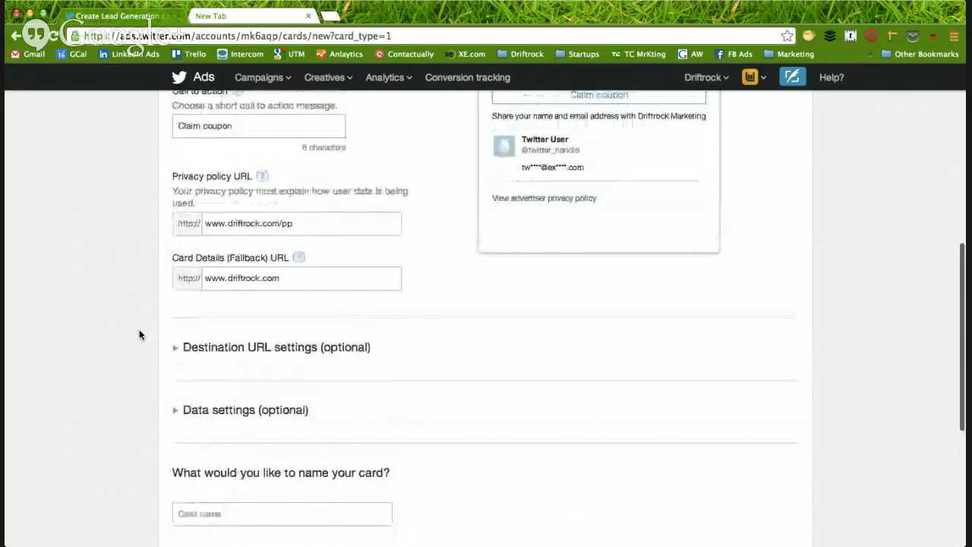
pyautogui.scroll(3, 139, 334)
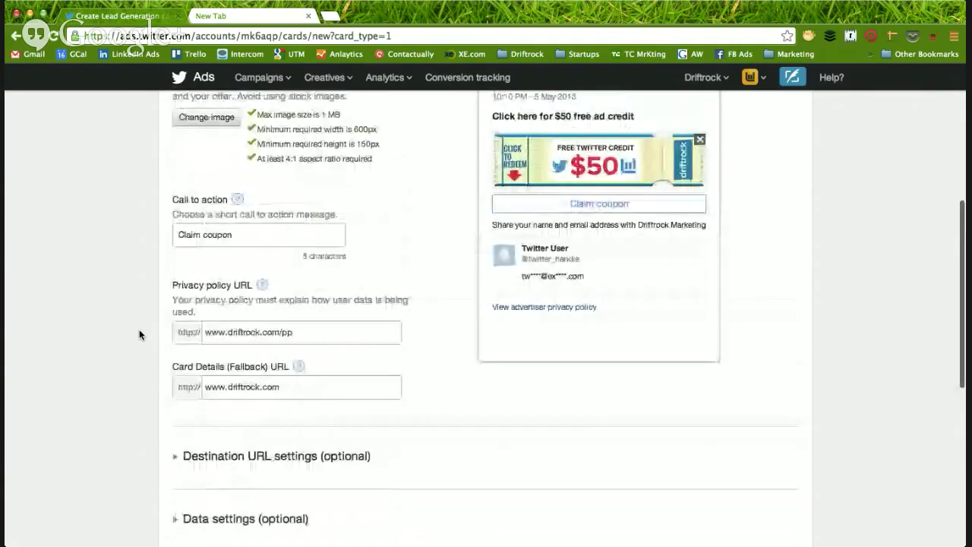
pyautogui.scroll(-4, 139, 334)
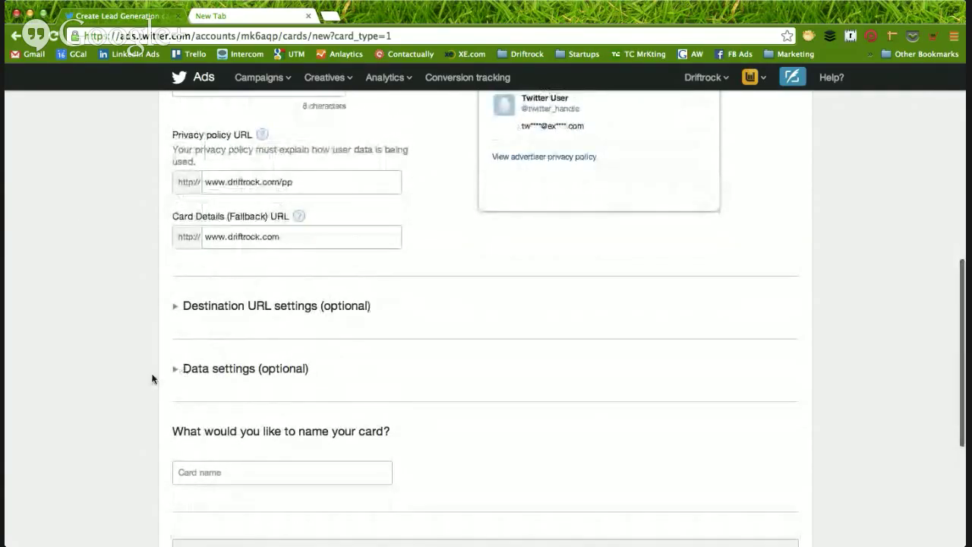
pyautogui.scroll(-2, 151, 378)
pyautogui.click(244, 306)
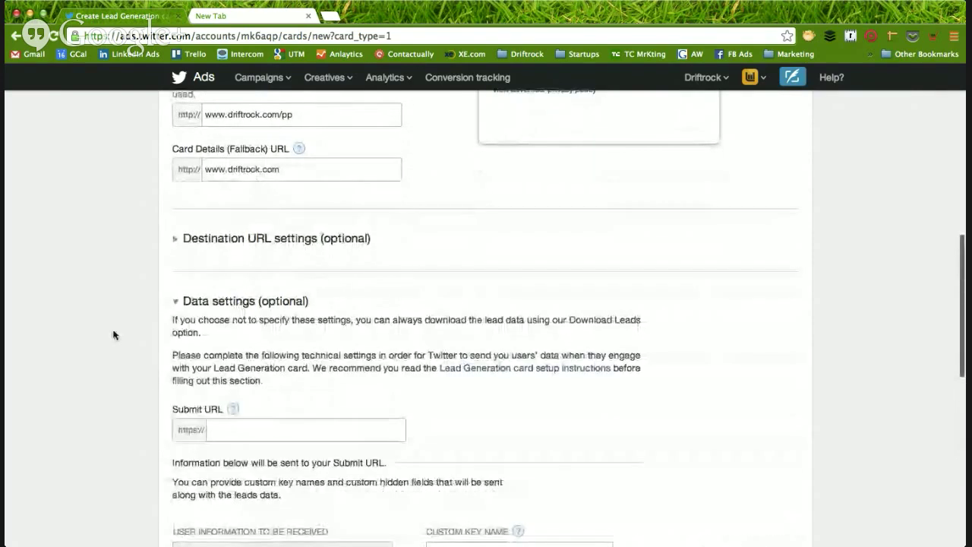
pyautogui.scroll(-3, 113, 332)
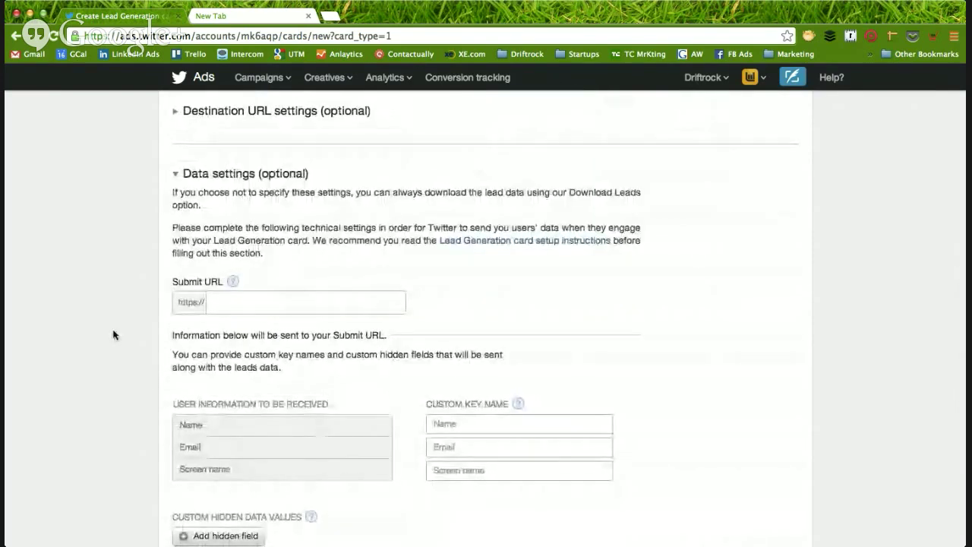
pyautogui.click(239, 302)
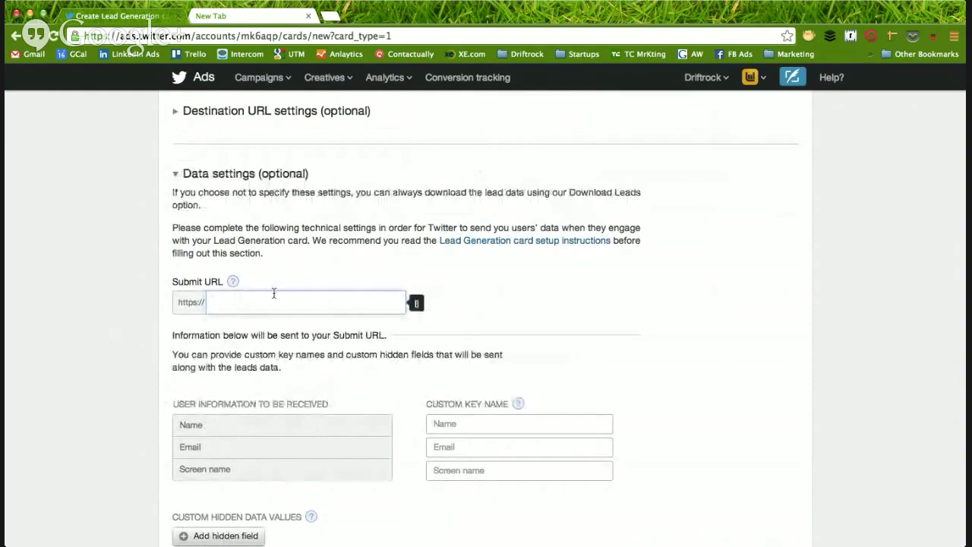
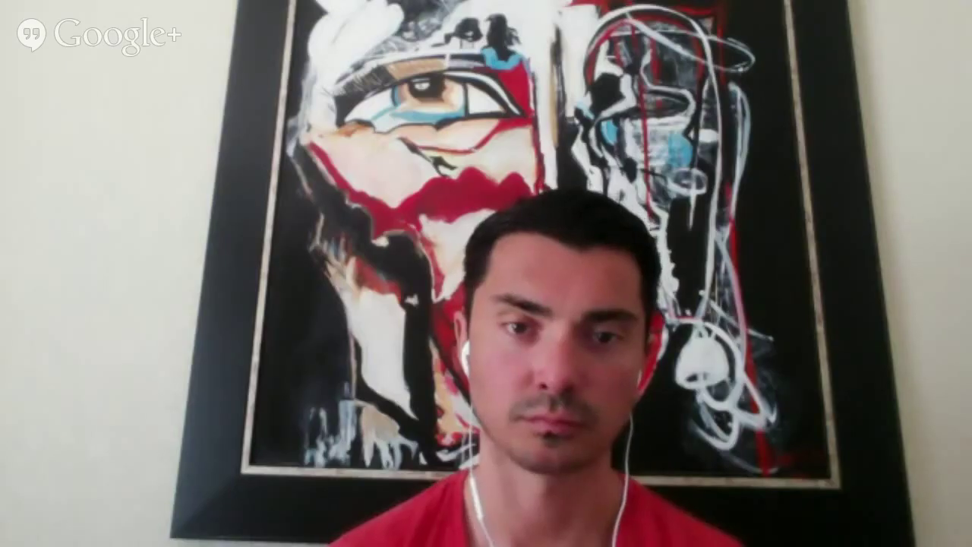
pyautogui.moveTo(275, 302); pyautogui.dragTo(201, 302)
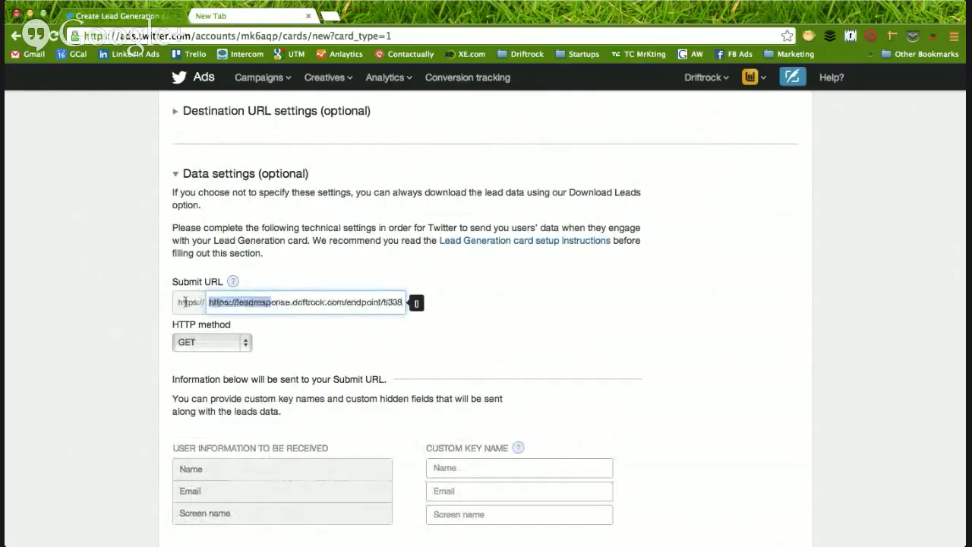
pyautogui.click(239, 303)
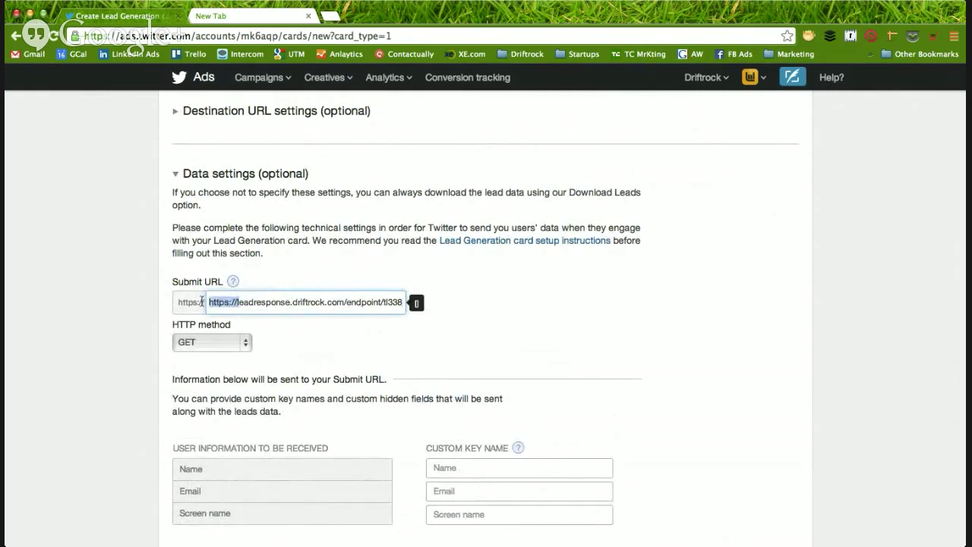
pyautogui.press('BackSpace')
pyautogui.click(330, 330)
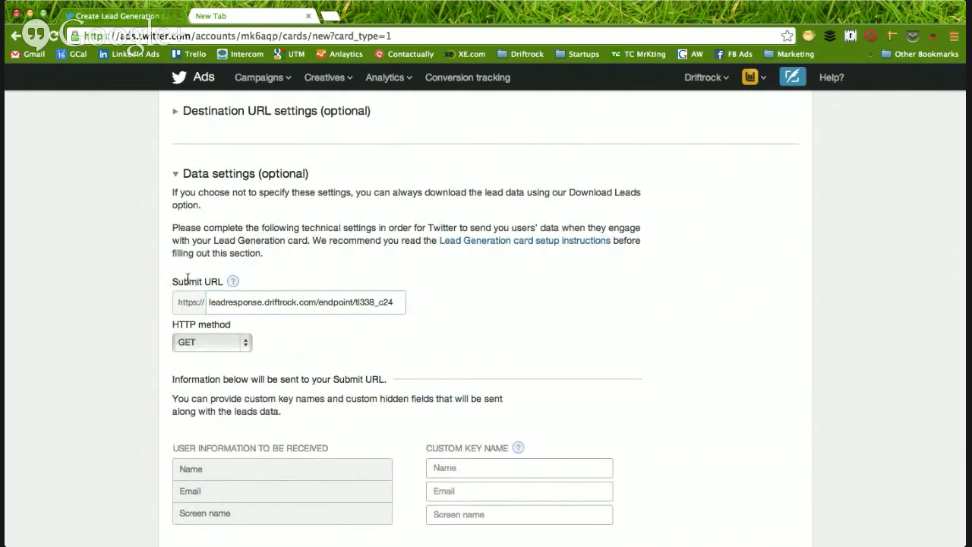
pyautogui.moveTo(327, 299); pyautogui.dragTo(439, 296)
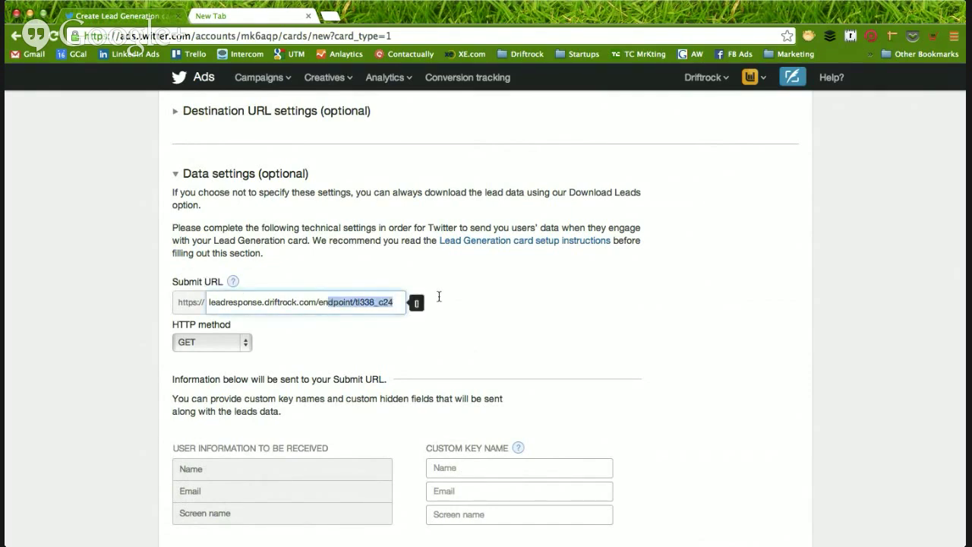
pyautogui.click(500, 296)
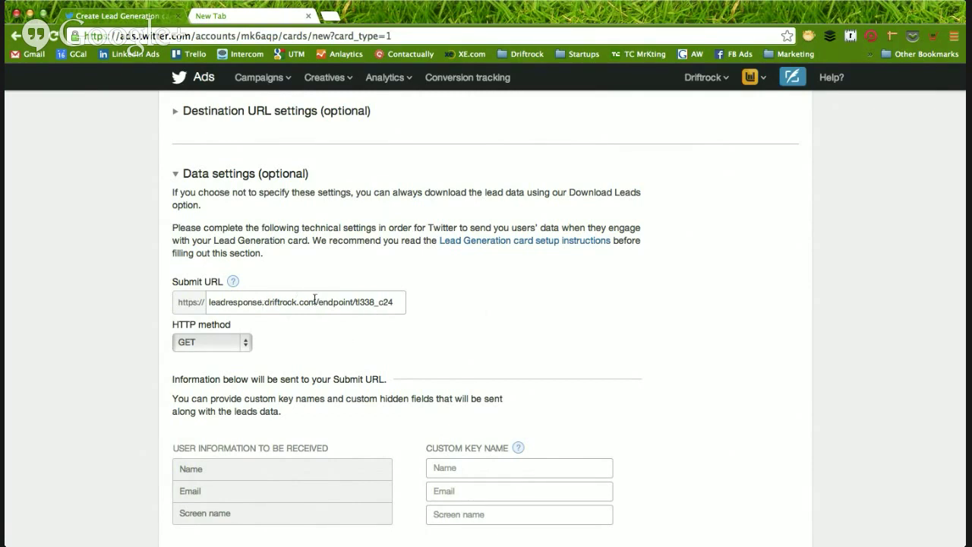
pyautogui.click(219, 344)
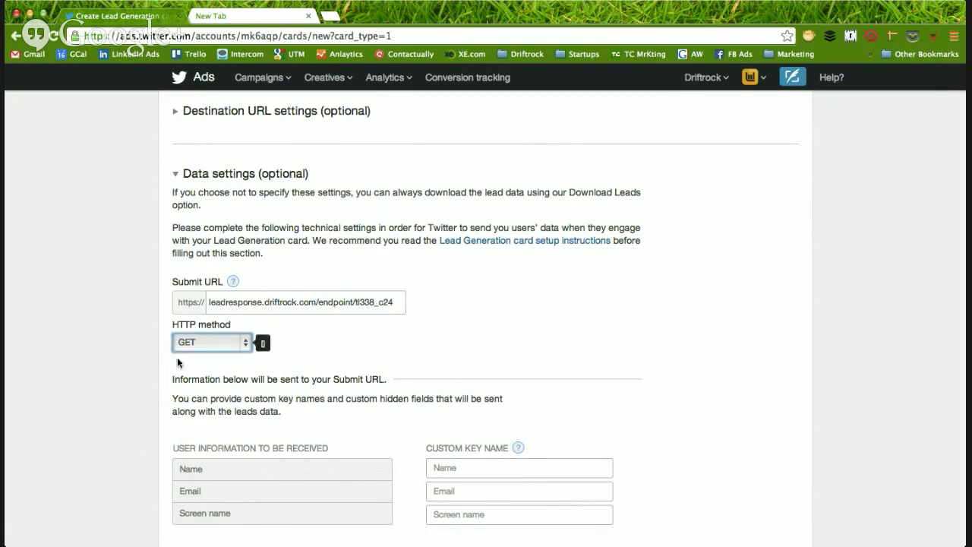
pyautogui.click(331, 339)
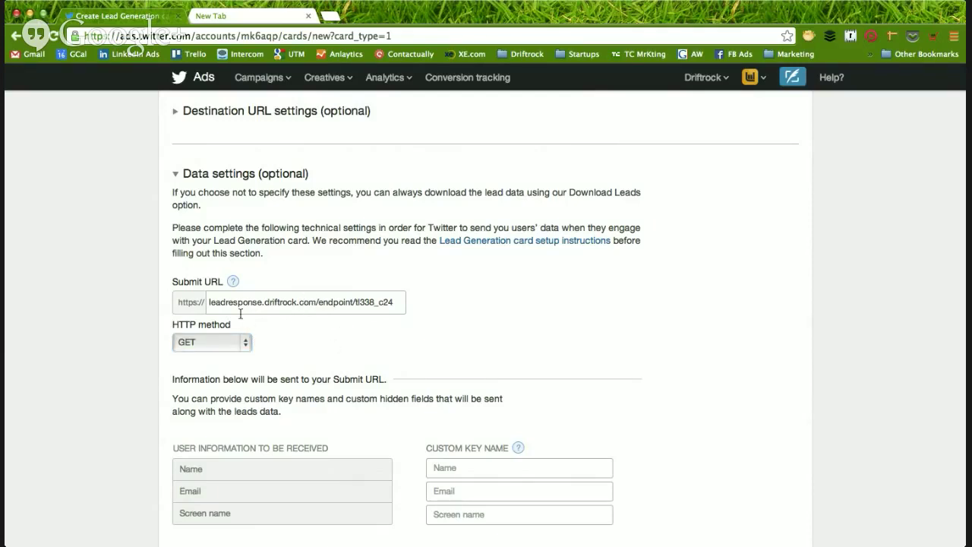
pyautogui.click(342, 302)
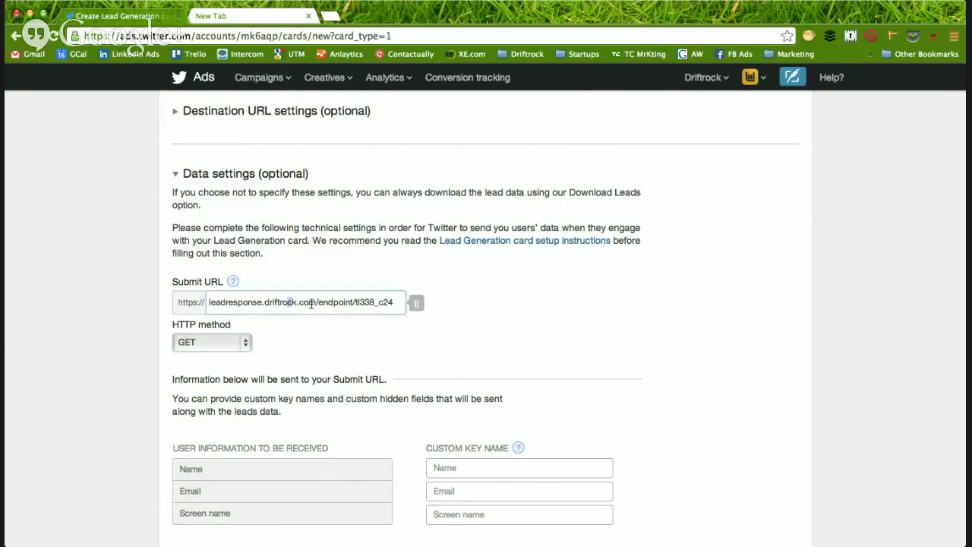
pyautogui.click(493, 299)
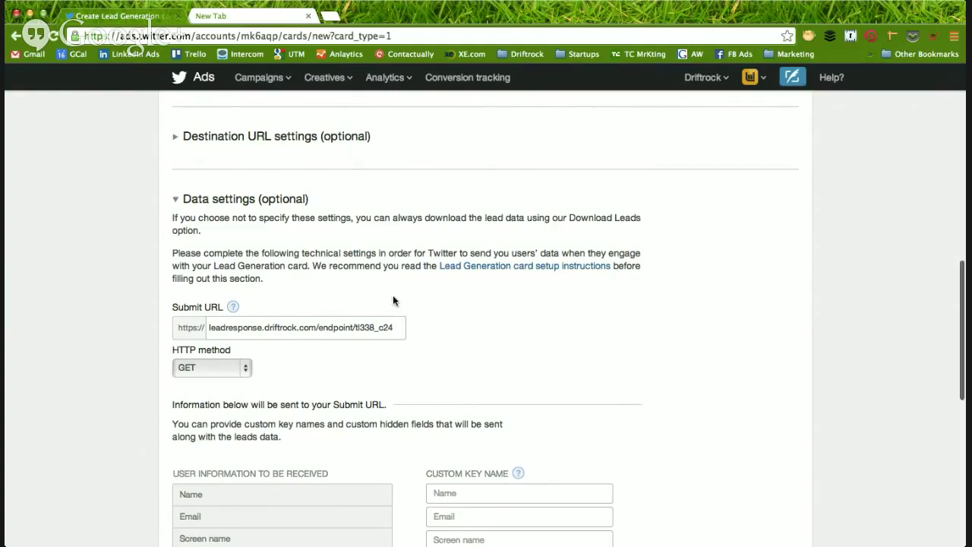
# - Scroll through the lead generation card form to reach the card name field
pyautogui.scroll(-2, 394, 297)
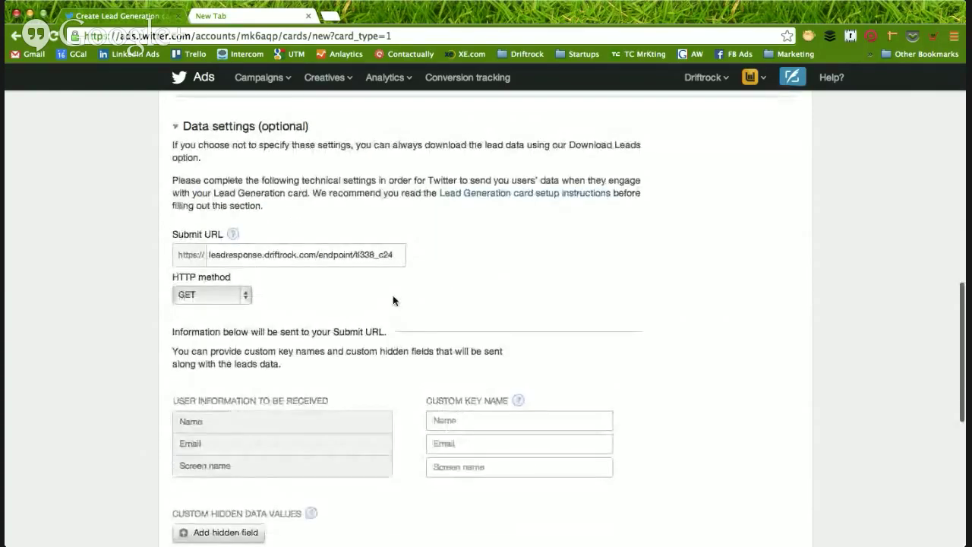
pyautogui.scroll(2, 393, 300)
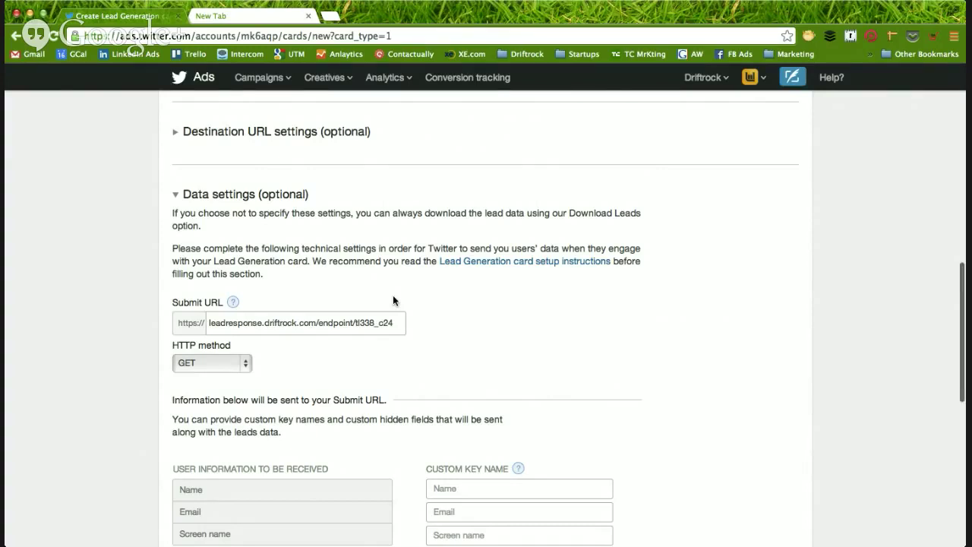
pyautogui.scroll(-1, 393, 296)
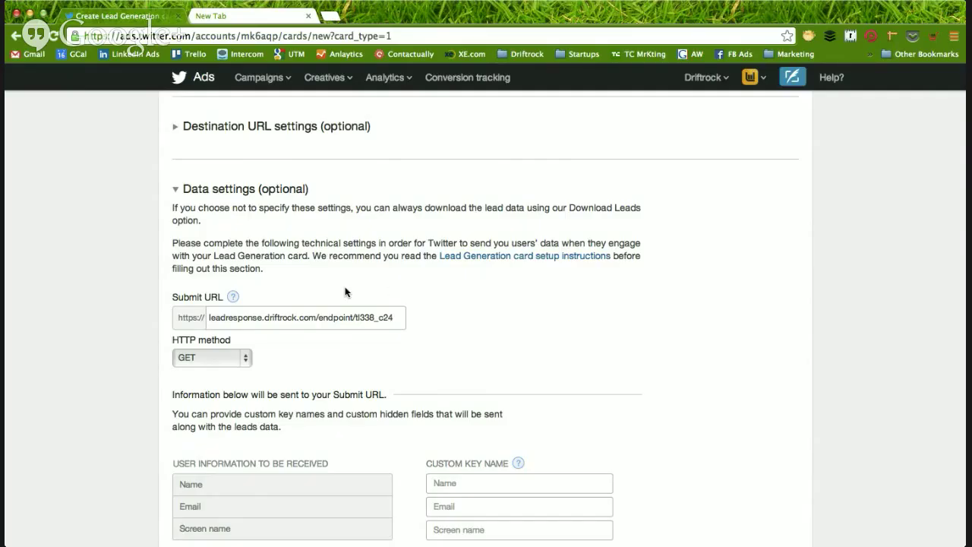
pyautogui.scroll(-1, 344, 291)
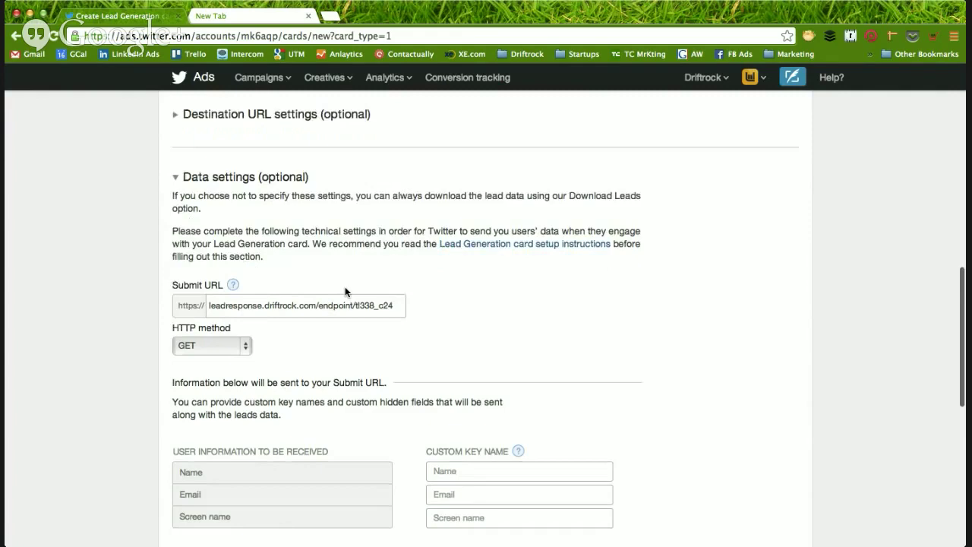
pyautogui.scroll(-5, 345, 288)
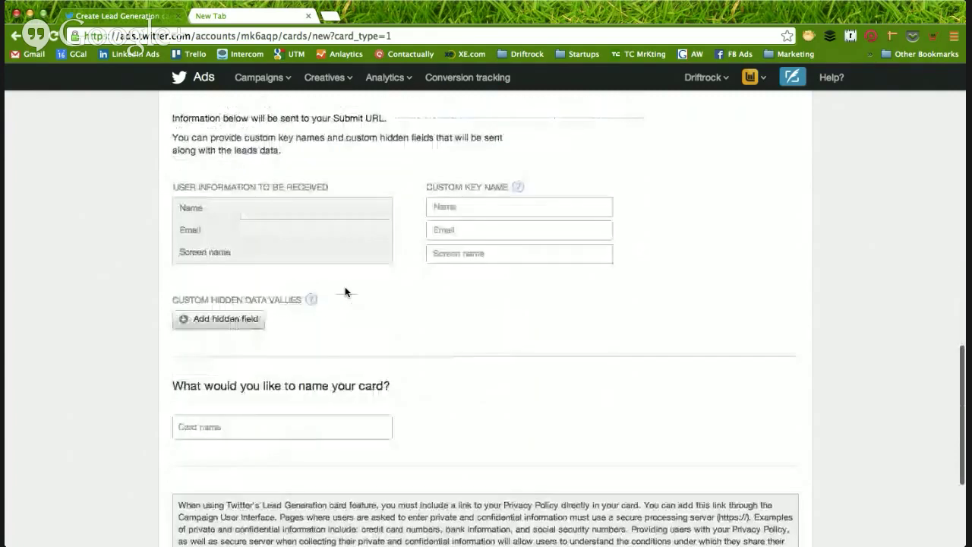
pyautogui.scroll(15, 345, 288)
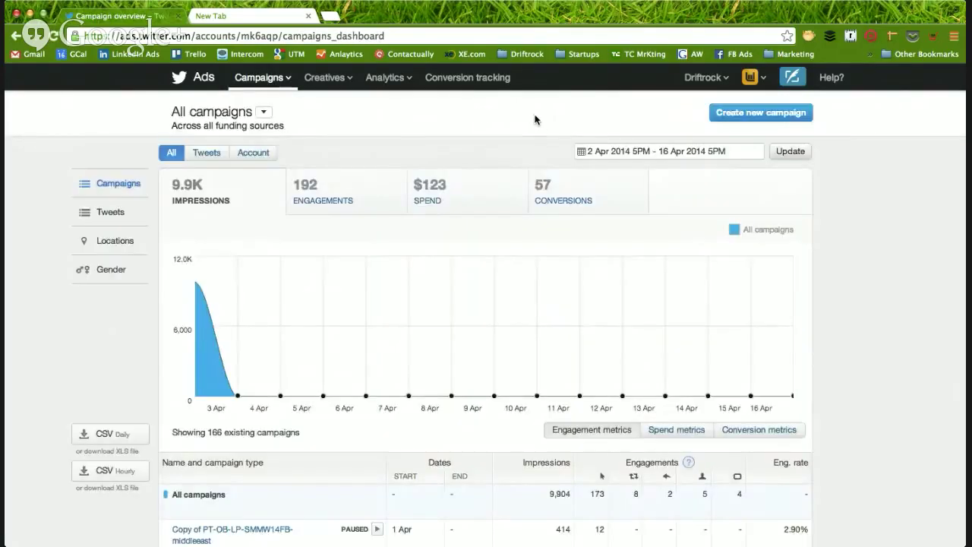
# - Create a new Promoted Tweets campaign from the campaigns dashboard
pyautogui.click(748, 114)
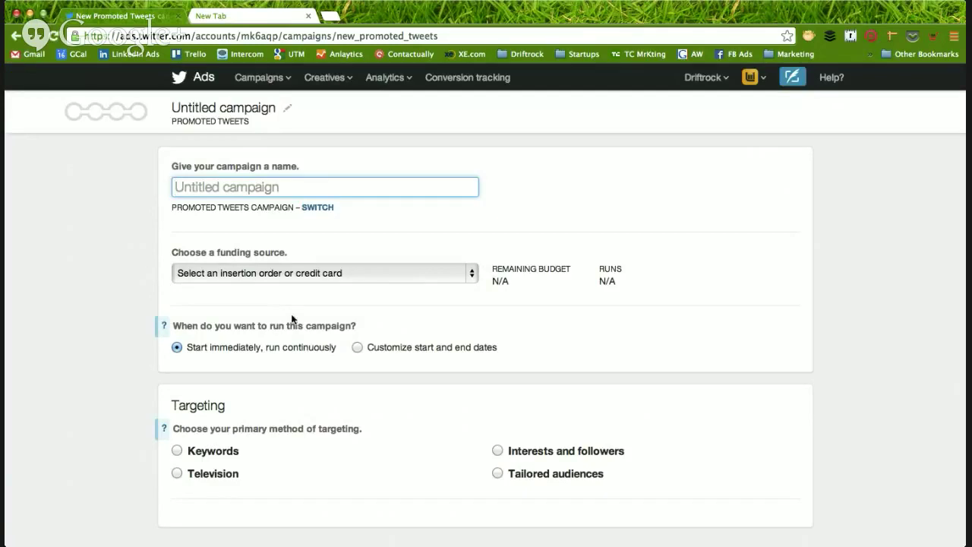
pyautogui.scroll(-2, 102, 274)
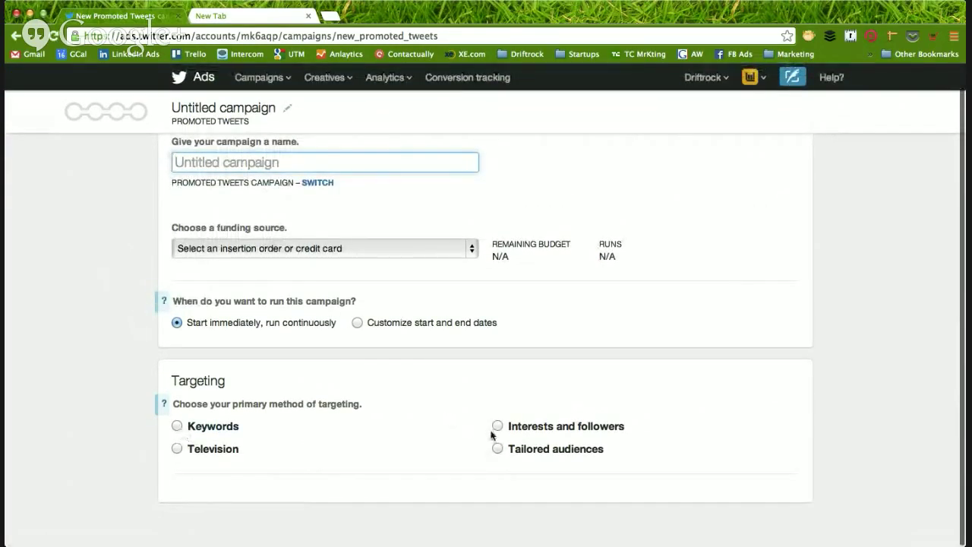
pyautogui.click(497, 426)
pyautogui.scroll(-3, 334, 410)
pyautogui.scroll(-2, 334, 410)
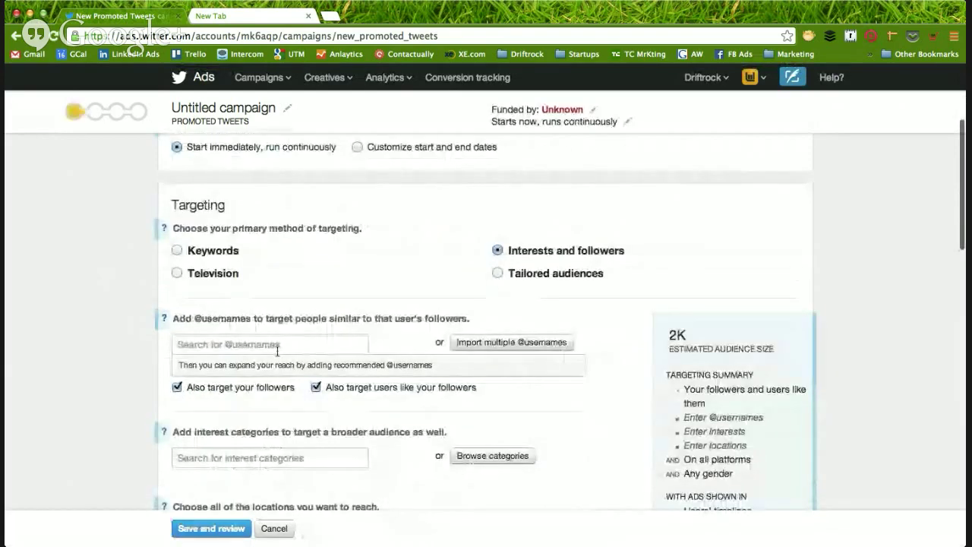
pyautogui.click(277, 344)
pyautogui.write('@startupjun')
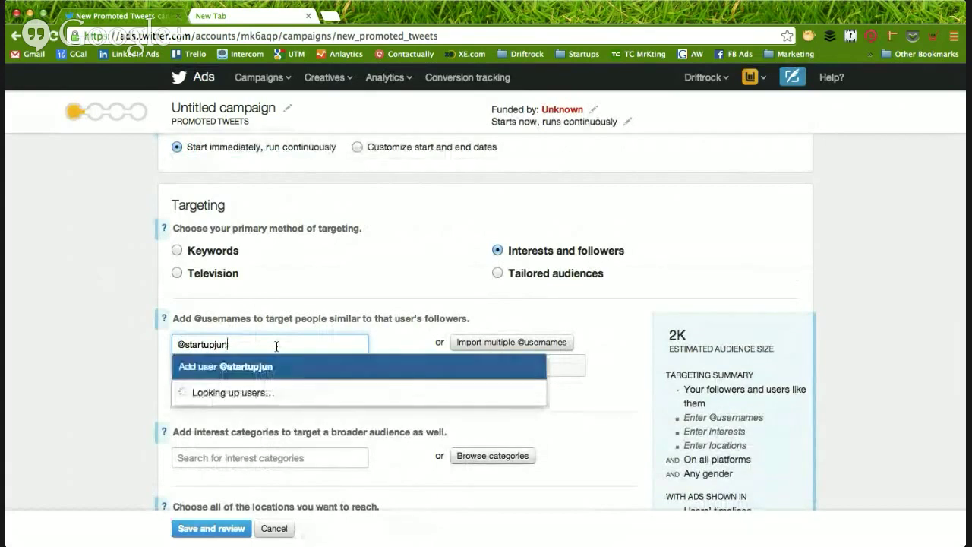
pyautogui.write('gle')
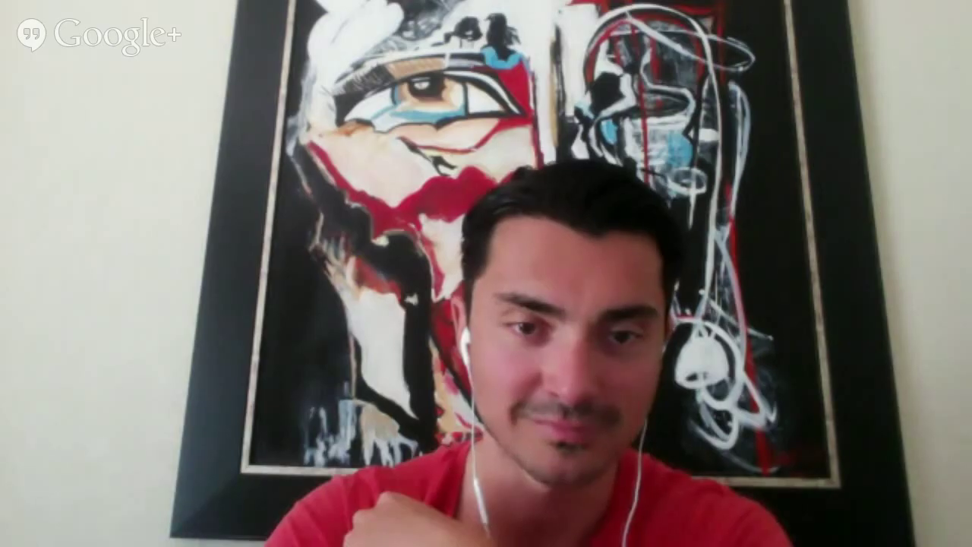
pyautogui.click(183, 360)
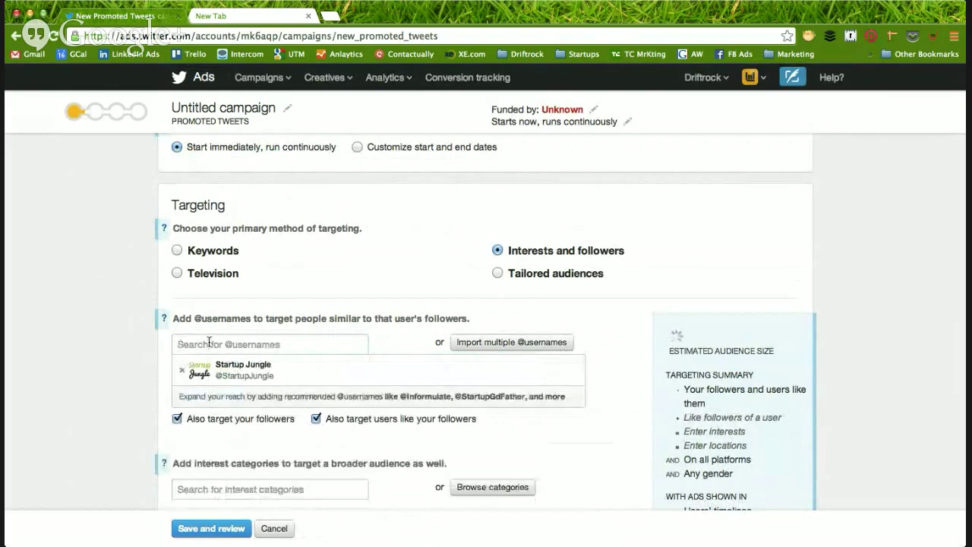
# - Untick both 'Also target' follower options, then start and clear another account search
pyautogui.scroll(-5, 135, 360)
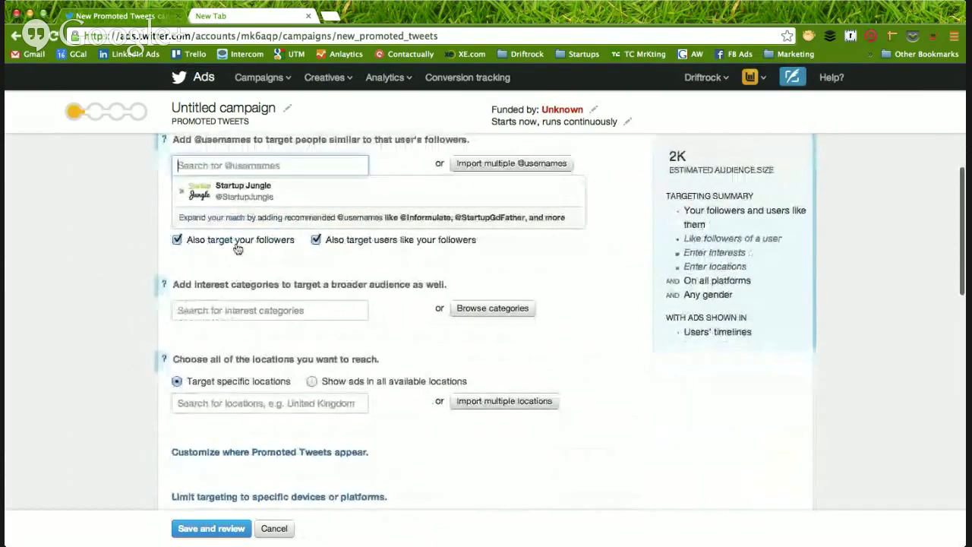
pyautogui.click(248, 240)
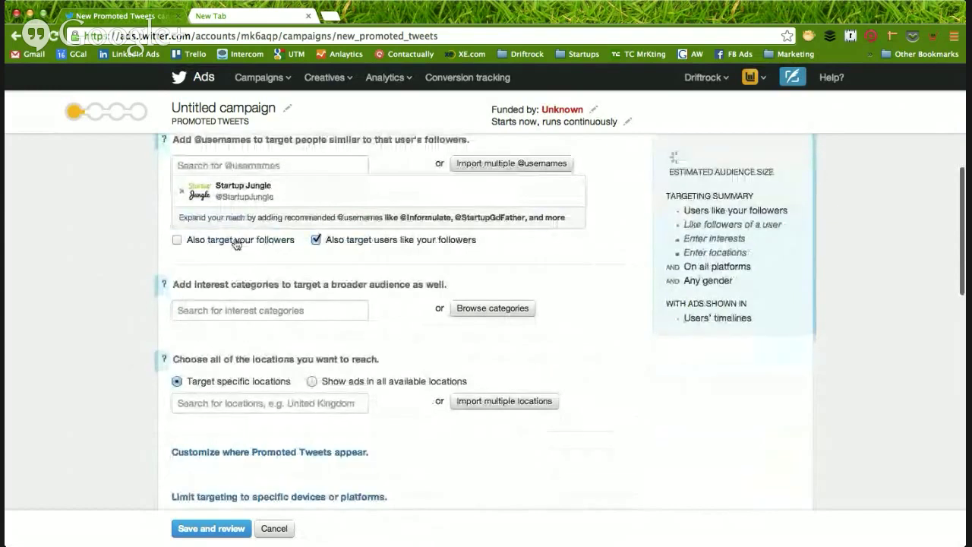
pyautogui.click(316, 240)
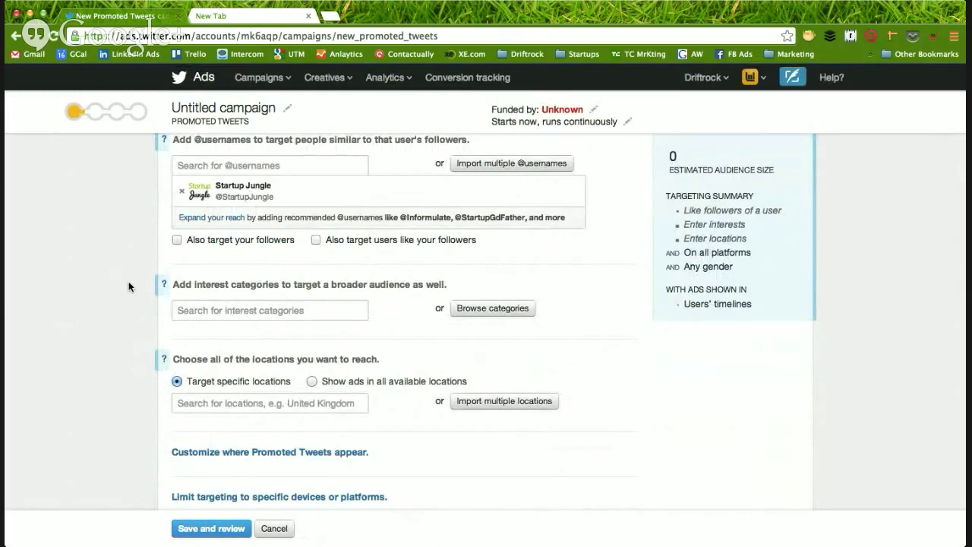
pyautogui.scroll(-2, 128, 283)
pyautogui.scroll(2, 129, 283)
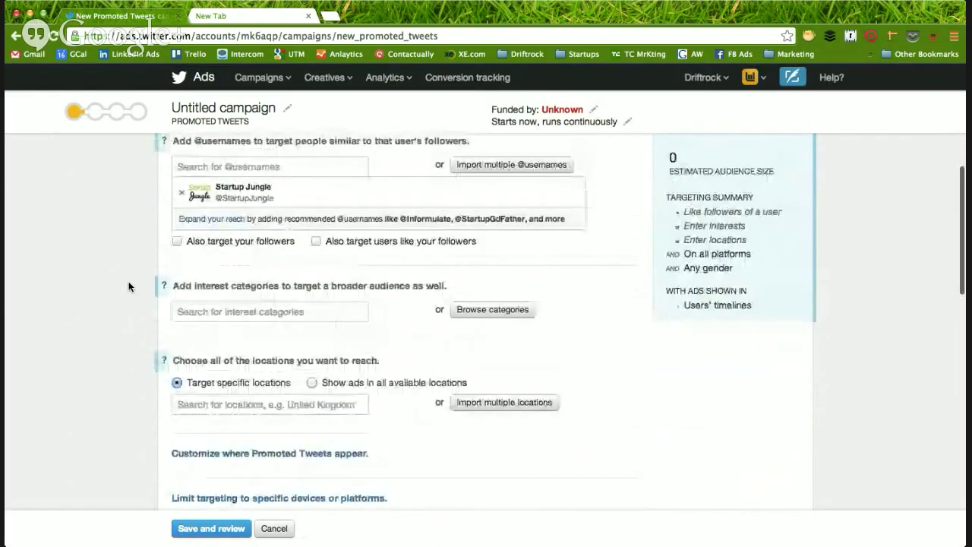
pyautogui.scroll(-3, 128, 282)
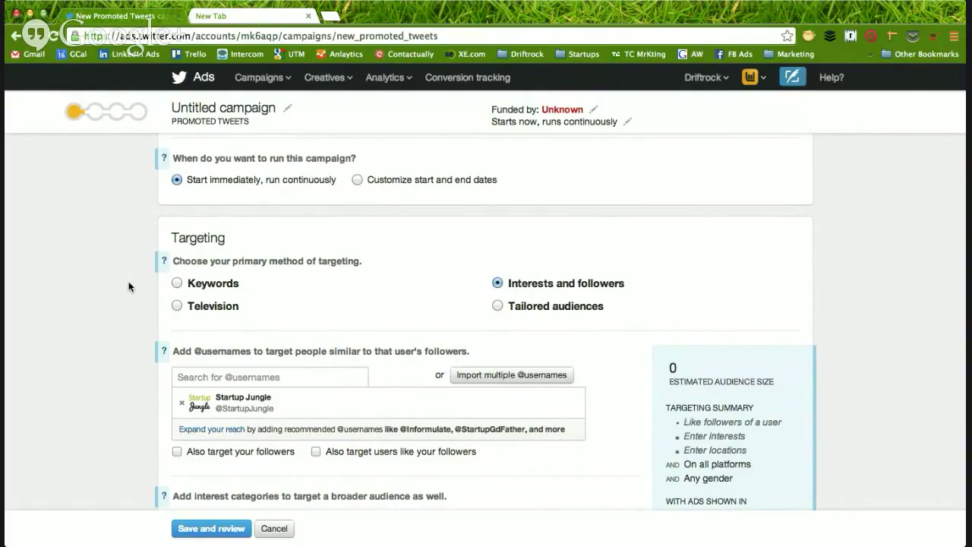
pyautogui.click(215, 378)
pyautogui.write('los')
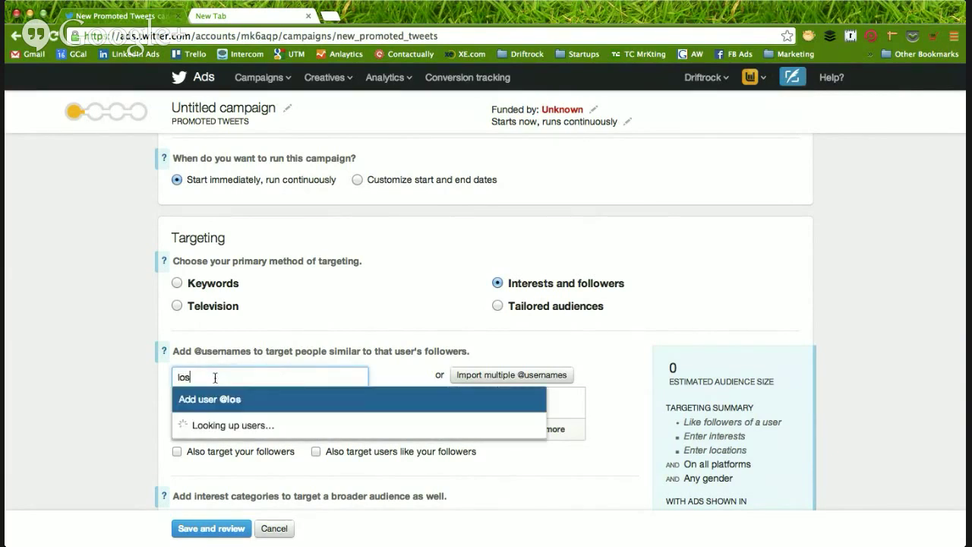
pyautogui.press('BackSpace')
pyautogui.press('BackSpace')
pyautogui.press('BackSpace')
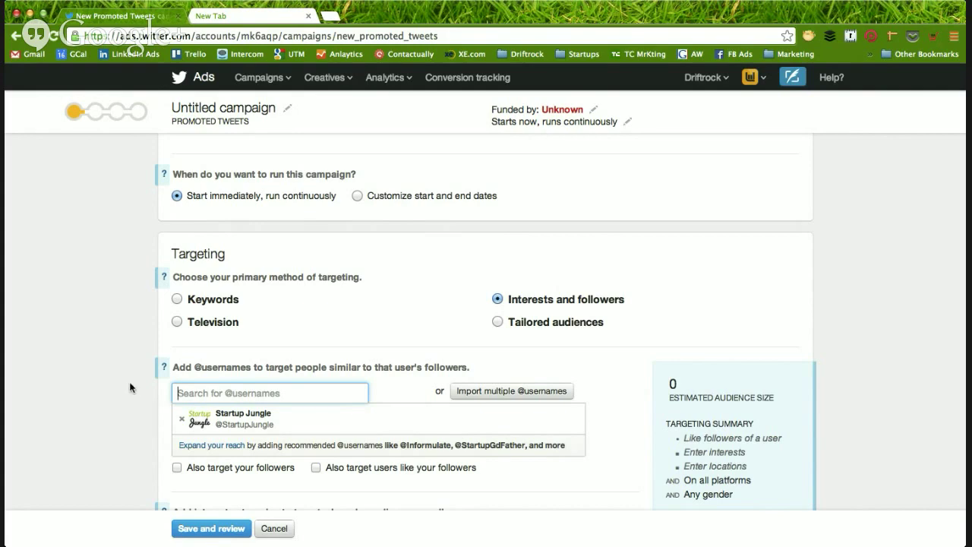
# - Add United States as a targeted country location
pyautogui.scroll(1, 130, 387)
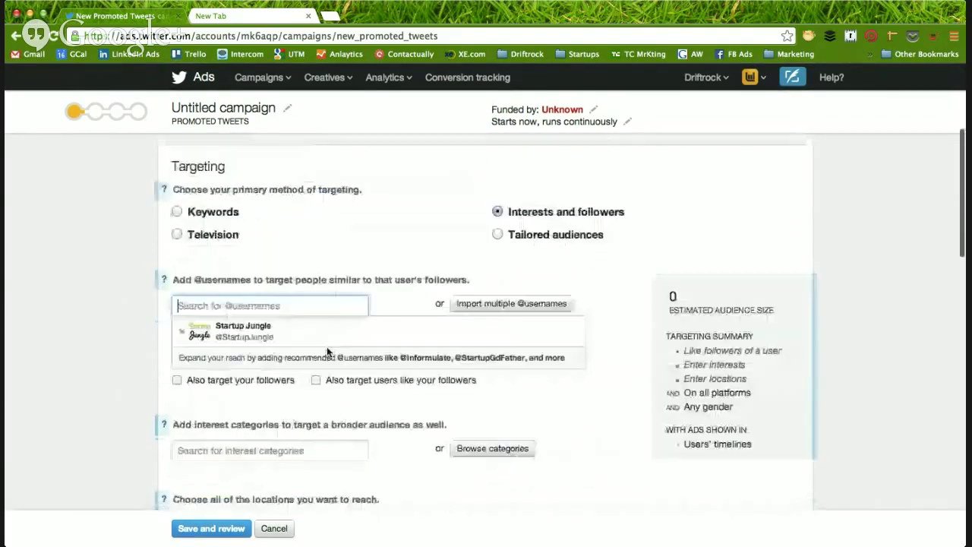
pyautogui.scroll(-3, 326, 346)
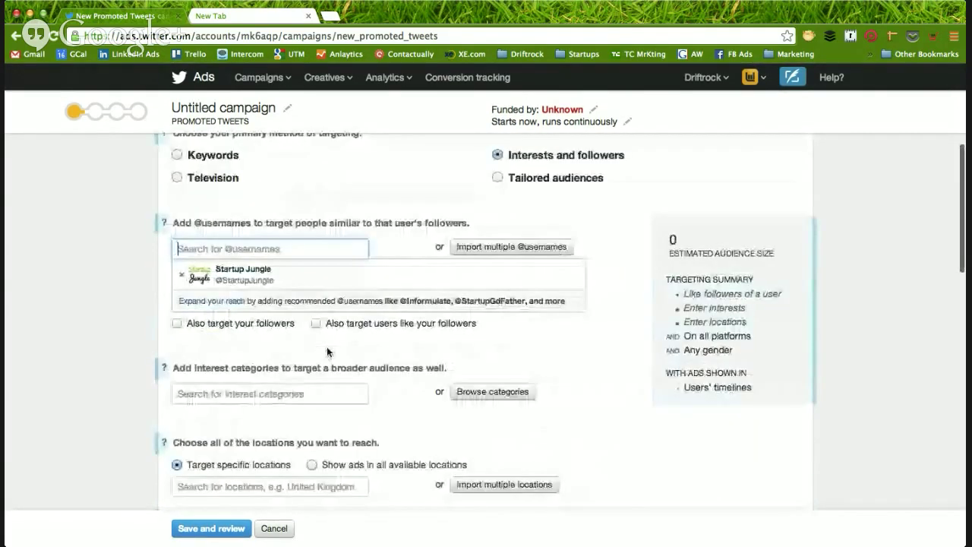
pyautogui.scroll(2, 326, 346)
pyautogui.scroll(-3, 326, 346)
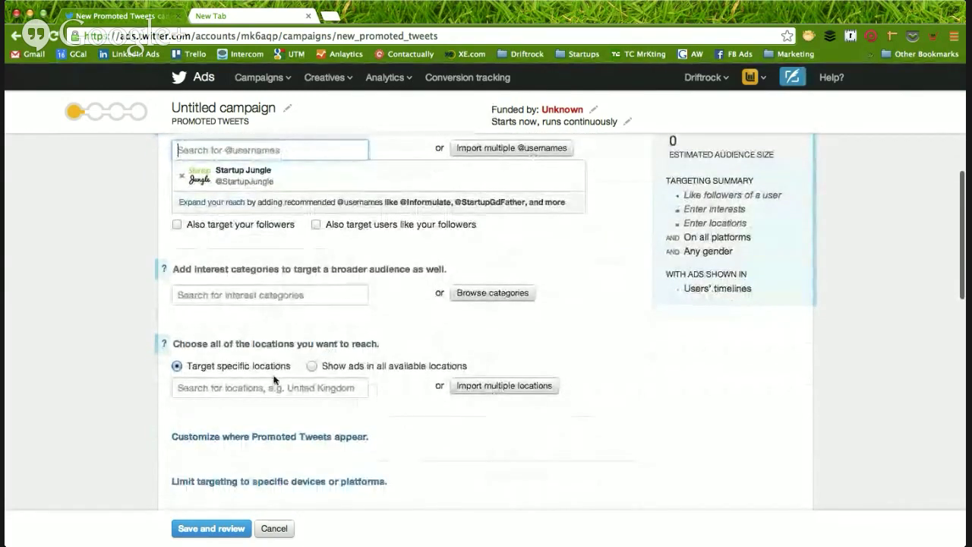
pyautogui.click(278, 381)
pyautogui.write('unite')
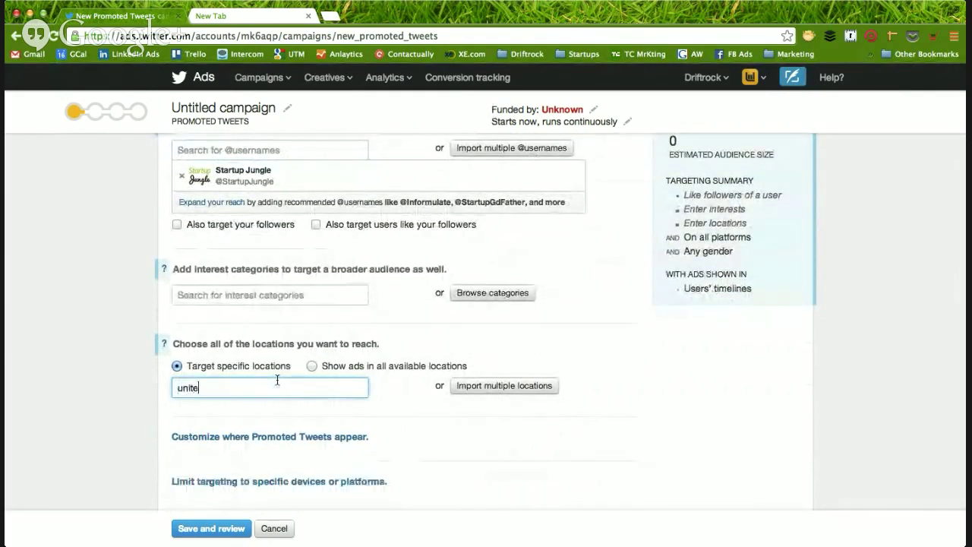
pyautogui.write('d stat')
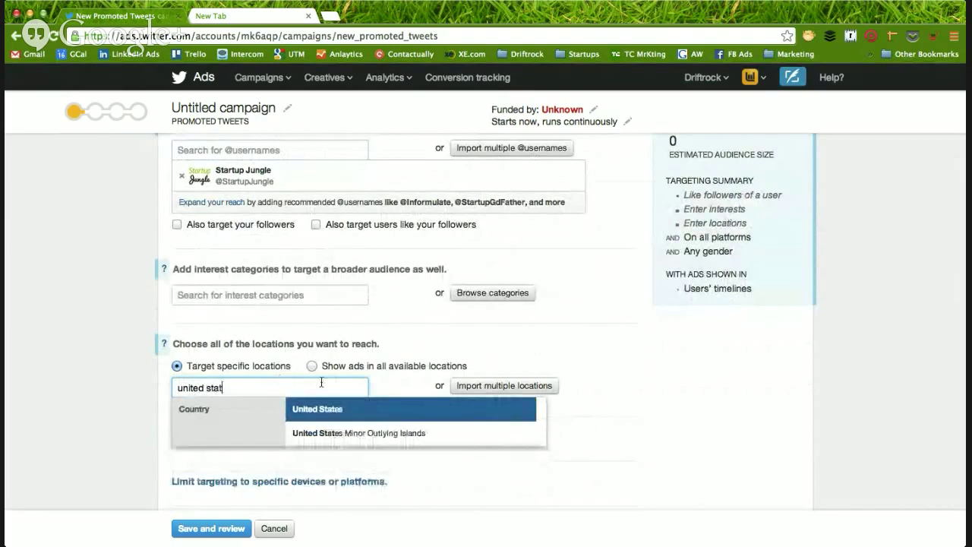
pyautogui.click(335, 414)
# - Expand gender targeting, try Male and Female, then reset it to Any gender
pyautogui.scroll(-4, 104, 418)
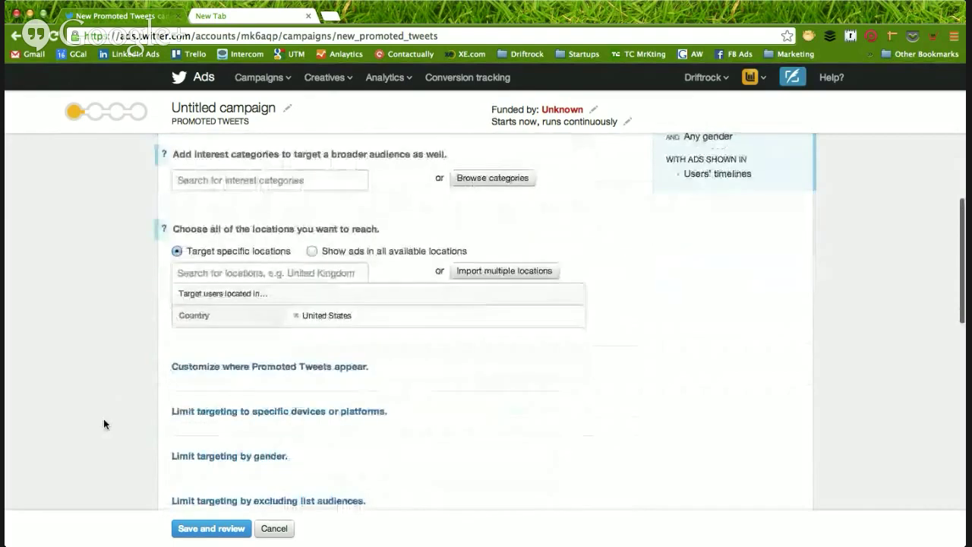
pyautogui.click(217, 433)
pyautogui.scroll(-2, 216, 422)
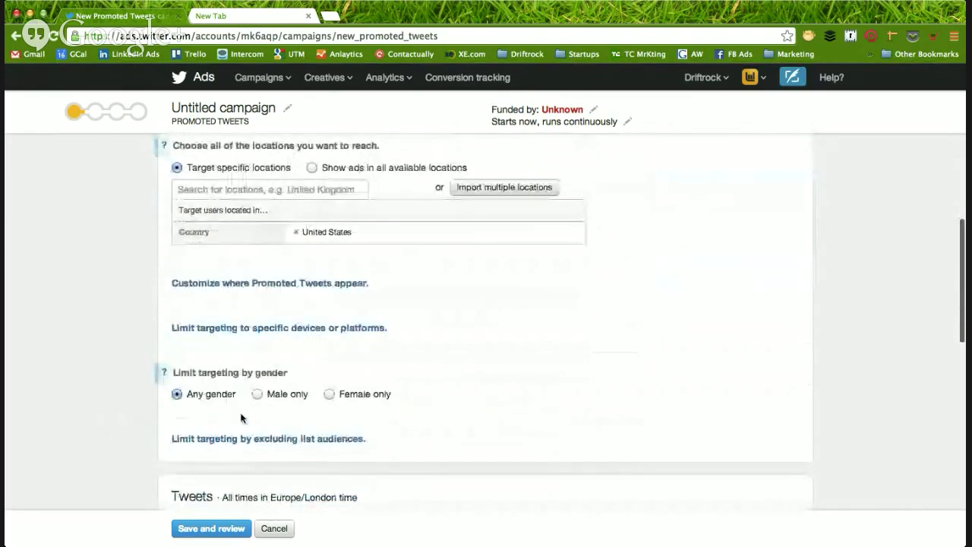
pyautogui.click(275, 398)
pyautogui.click(331, 395)
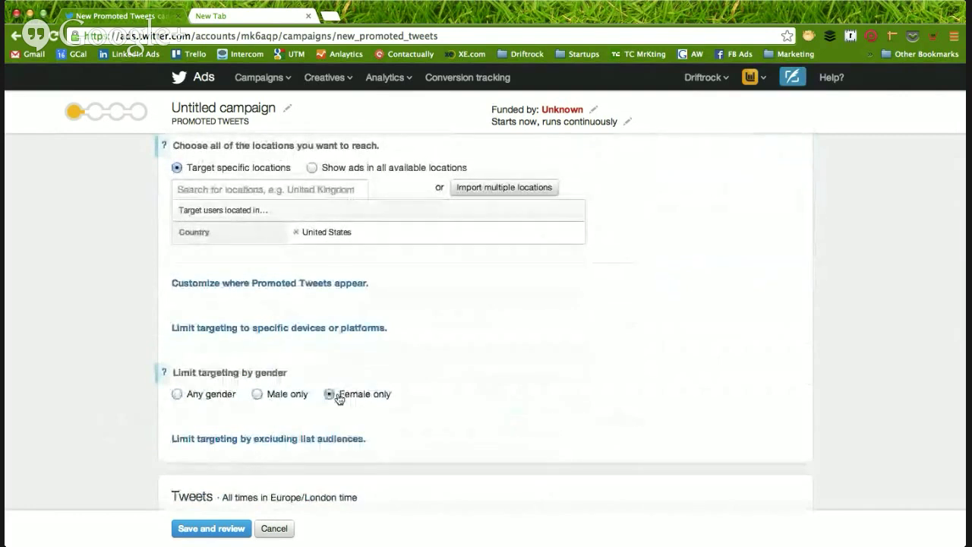
pyautogui.click(291, 397)
pyautogui.click(193, 394)
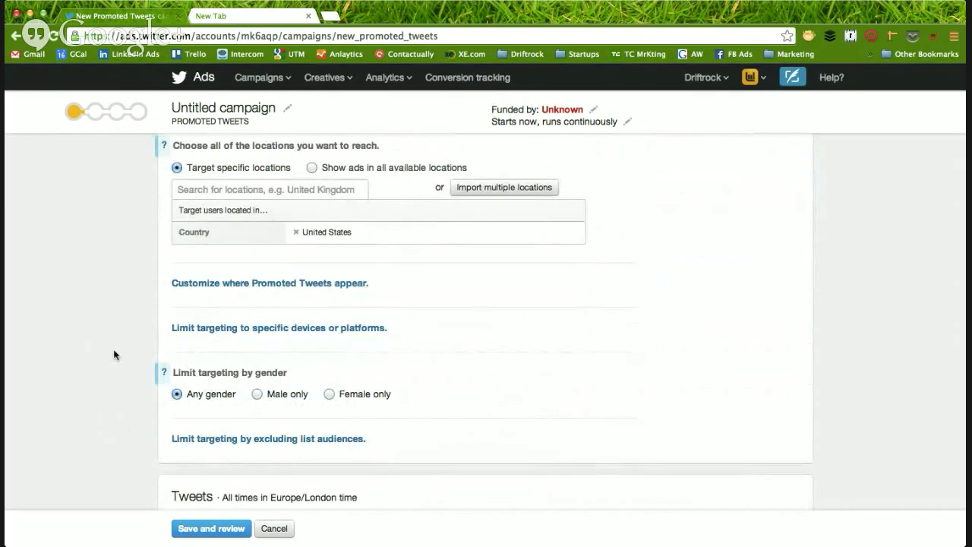
# - Open the device and platform targeting options, leaving all device types selected
pyautogui.scroll(2, 114, 354)
pyautogui.scroll(-3, 114, 353)
pyautogui.scroll(-2, 115, 354)
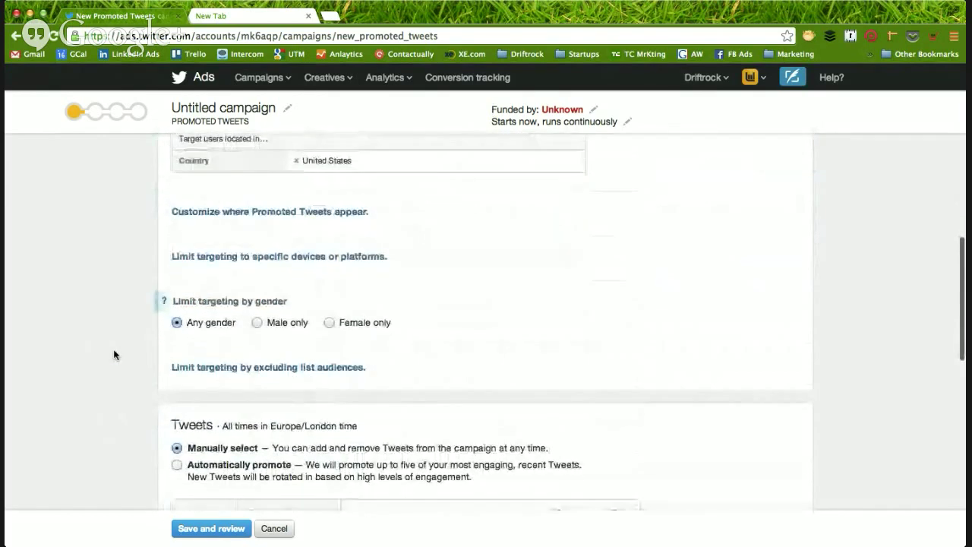
pyautogui.click(257, 259)
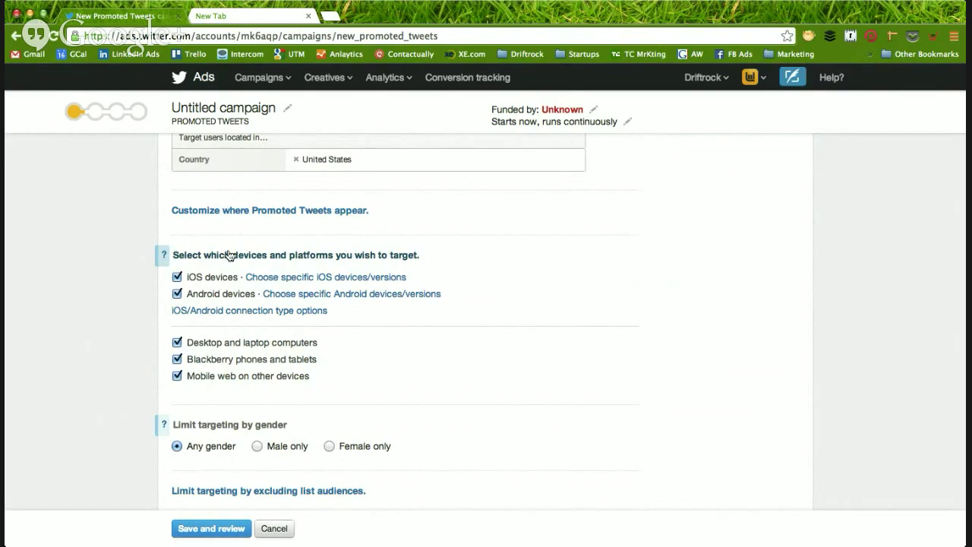
# - Expand the description under 'Select which devices and platforms you wish to target'
pyautogui.click(229, 255)
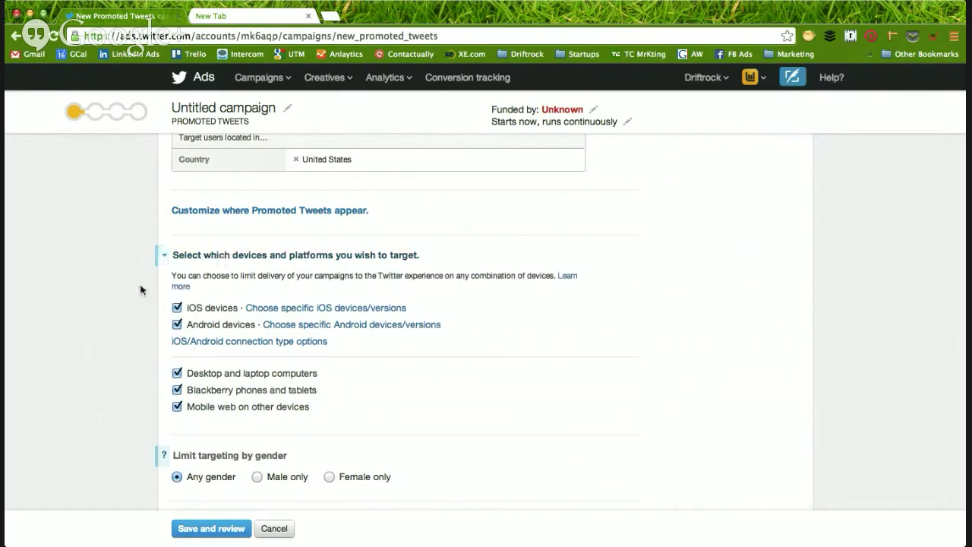
pyautogui.scroll(-3, 154, 325)
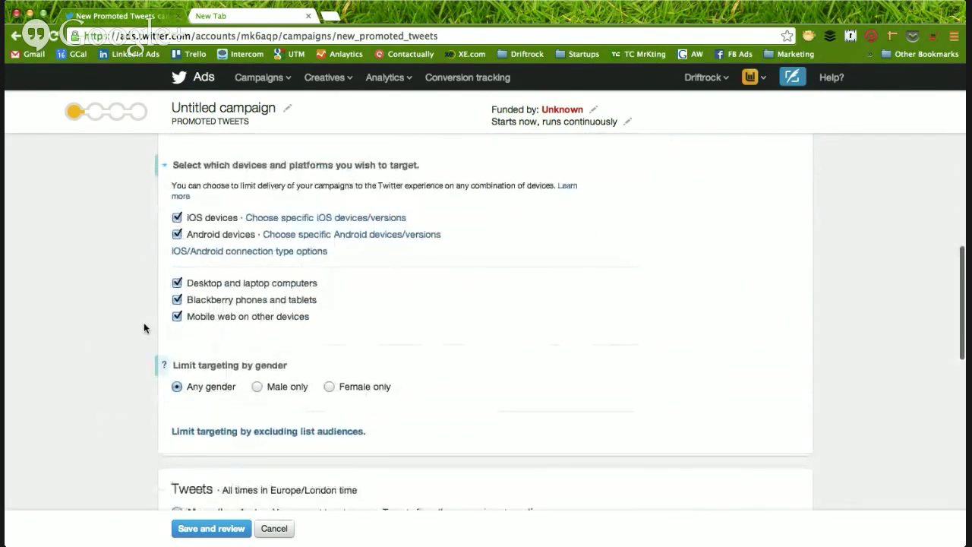
pyautogui.scroll(2, 144, 328)
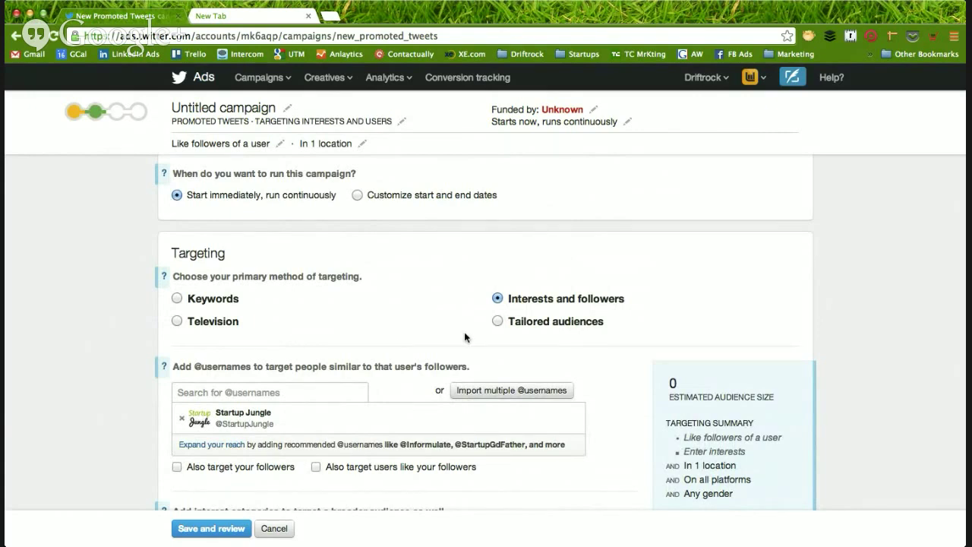
# - Set the primary targeting method to Tailored audiences with Website visitors as the source
pyautogui.click(497, 321)
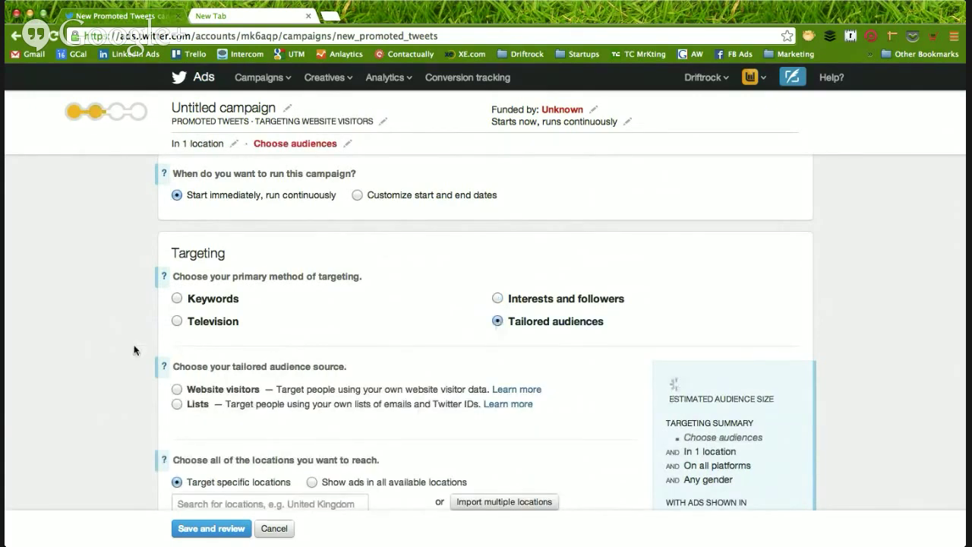
pyautogui.scroll(-2, 133, 349)
pyautogui.scroll(-1, 133, 346)
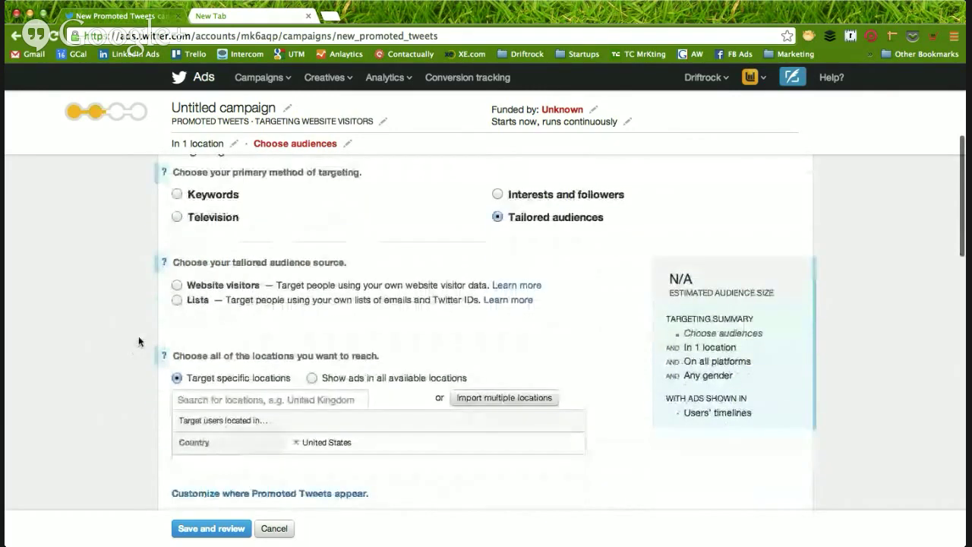
pyautogui.scroll(1, 179, 304)
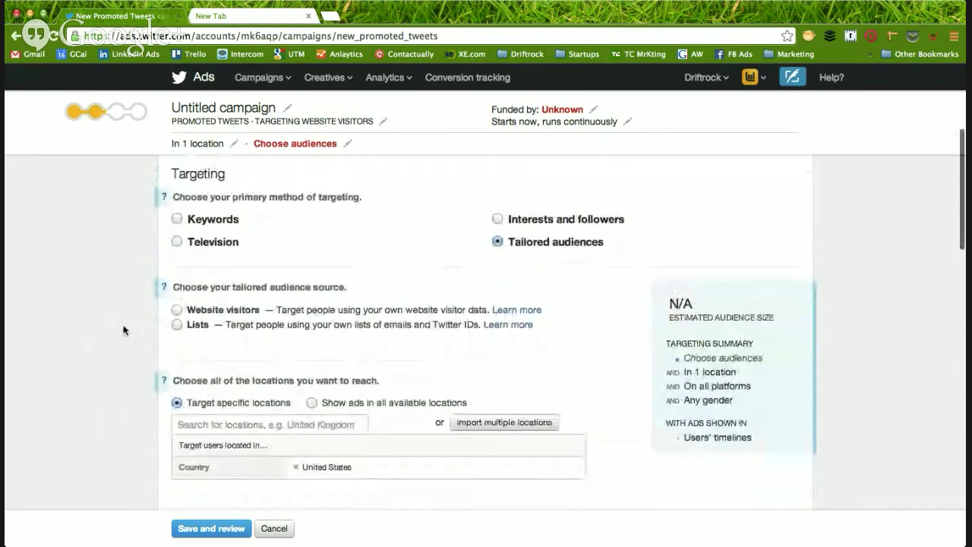
pyautogui.click(178, 311)
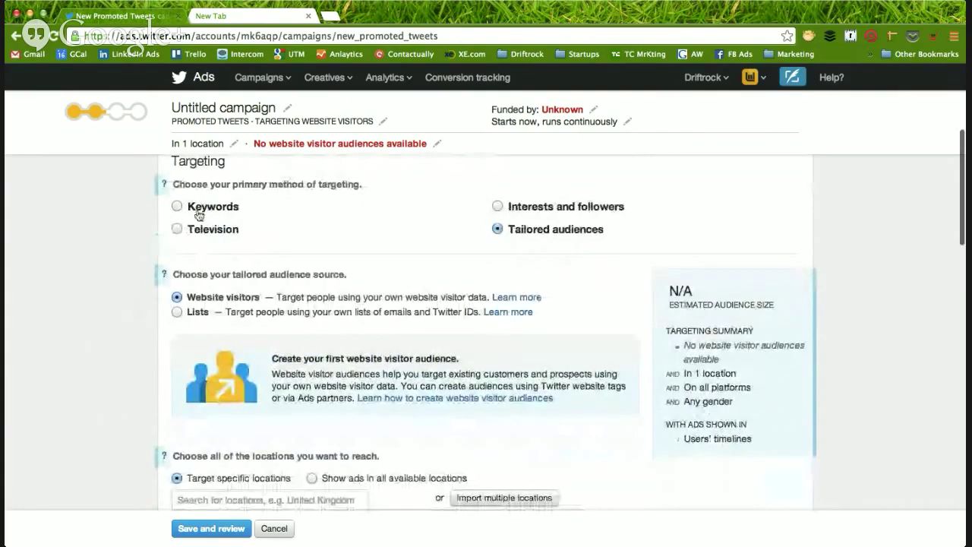
# - Switch to Keywords targeting and add 'lead cards' as a phrase-match keyword
pyautogui.click(196, 207)
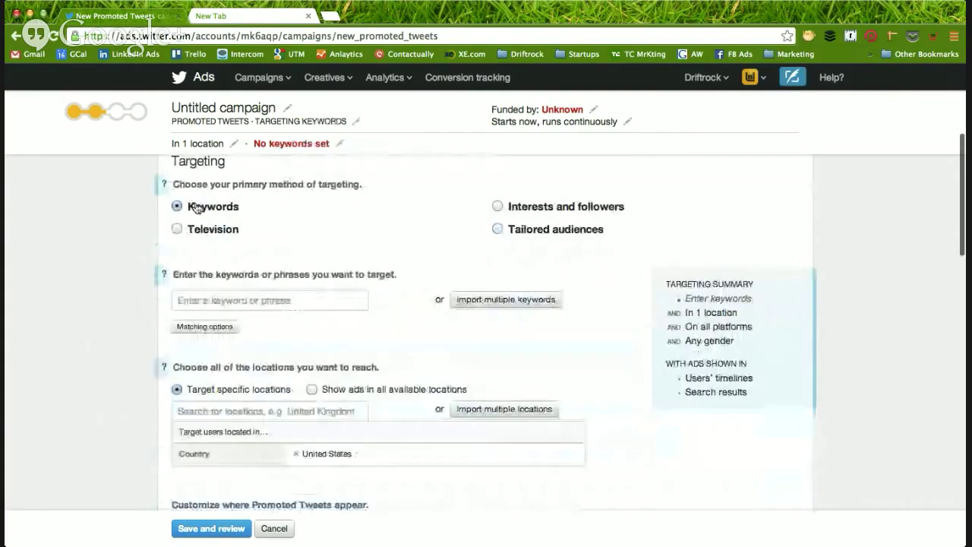
pyautogui.click(259, 300)
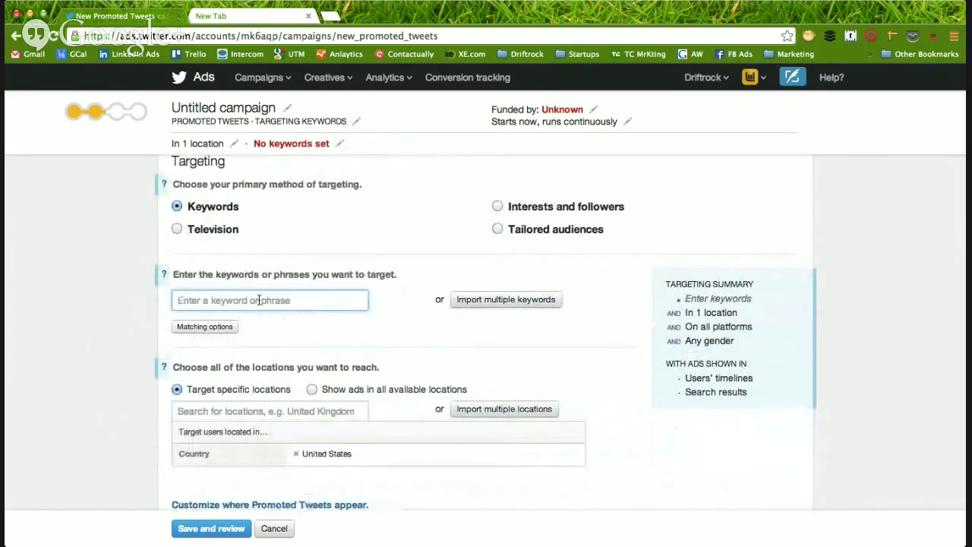
pyautogui.write('lead')
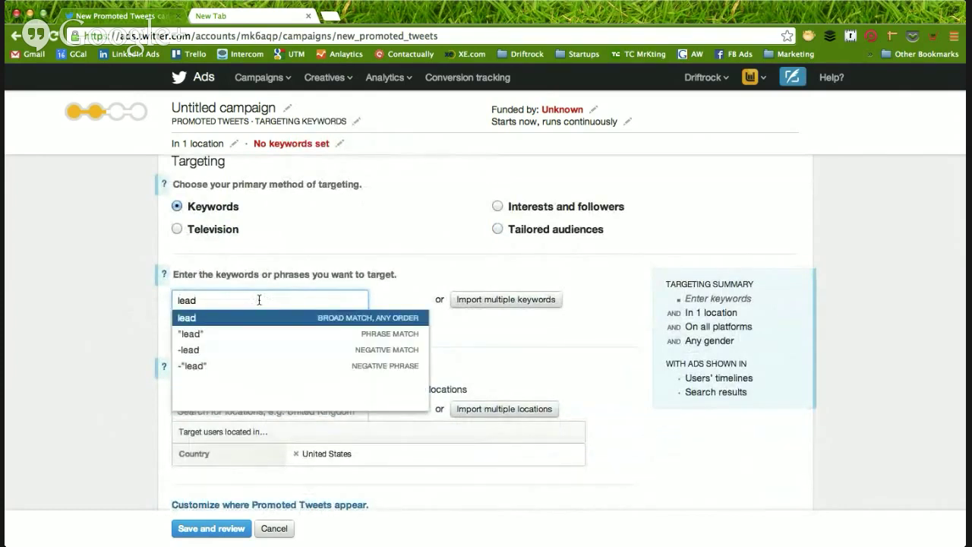
pyautogui.write(' cards')
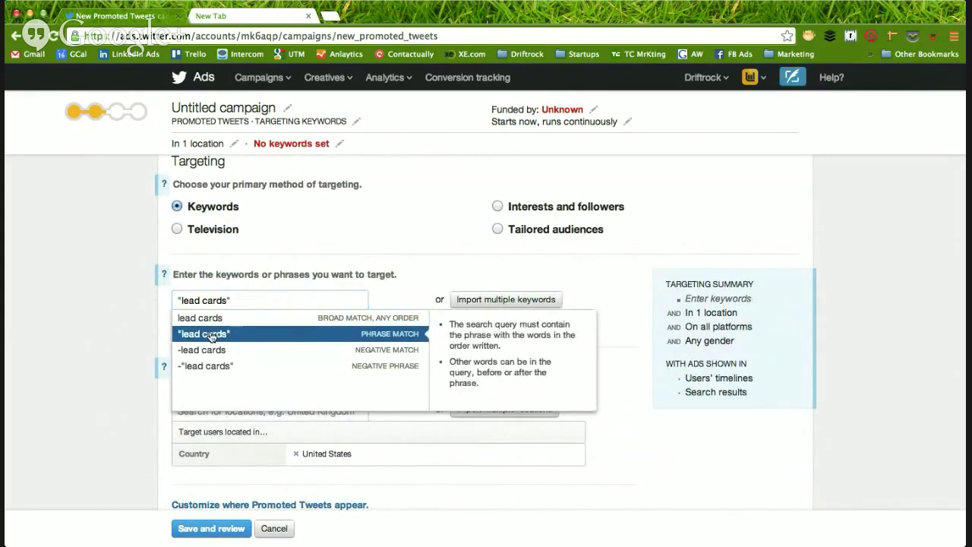
pyautogui.click(214, 337)
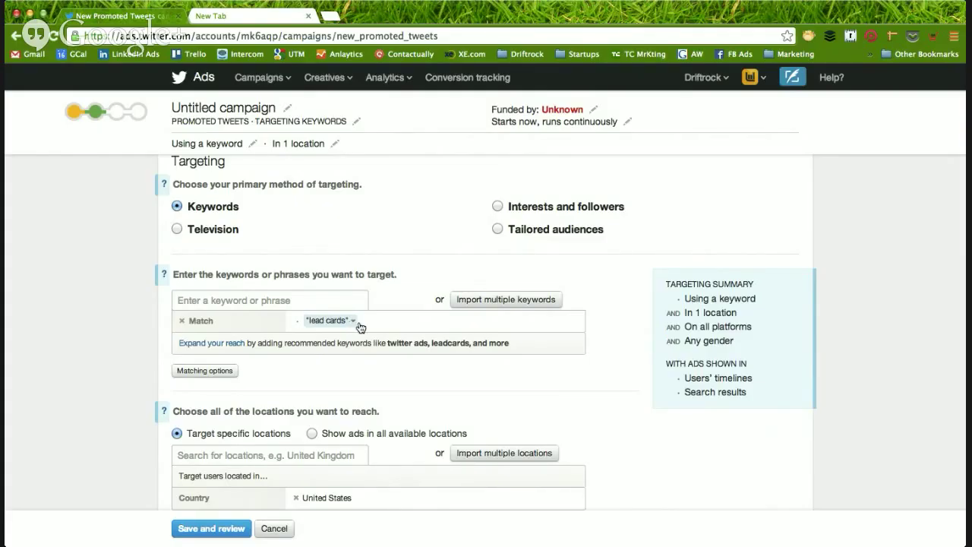
pyautogui.scroll(2, 361, 327)
pyautogui.scroll(-2, 361, 326)
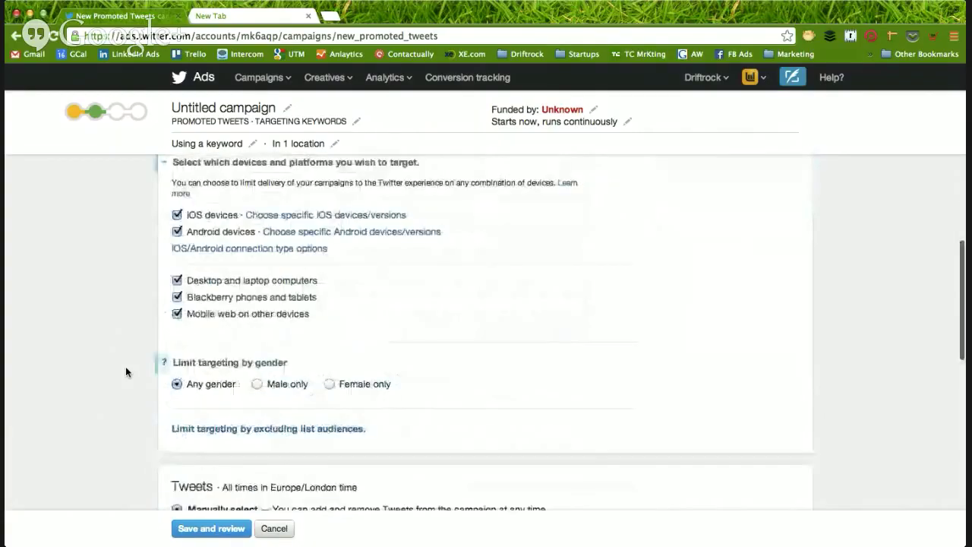
pyautogui.scroll(-2, 125, 366)
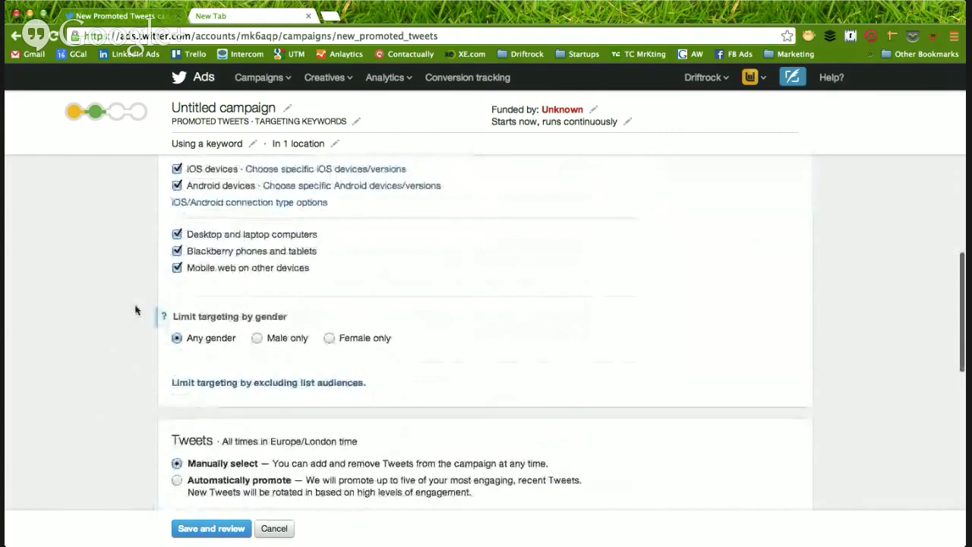
pyautogui.scroll(10, 135, 316)
pyautogui.scroll(5, 135, 316)
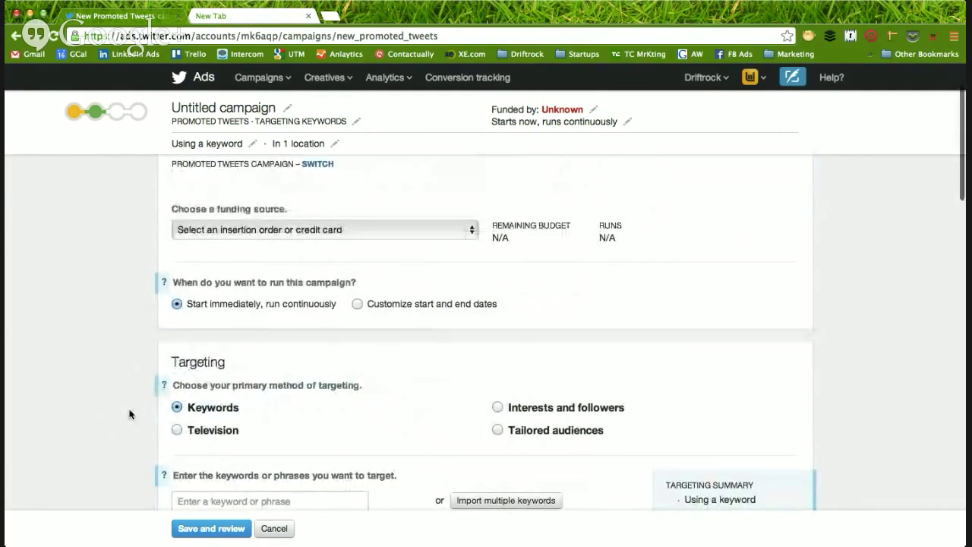
pyautogui.scroll(-5, 131, 410)
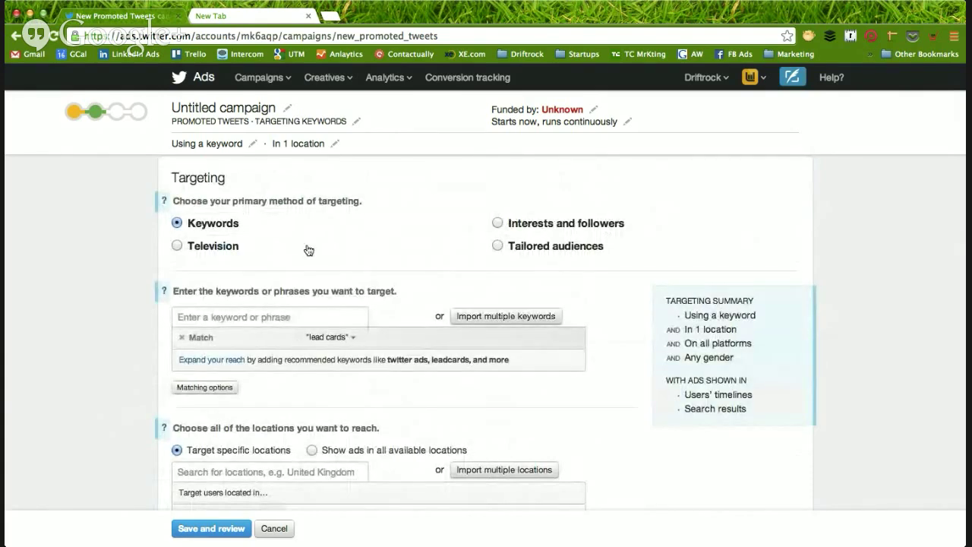
pyautogui.scroll(-2, 97, 270)
pyautogui.scroll(2, 96, 269)
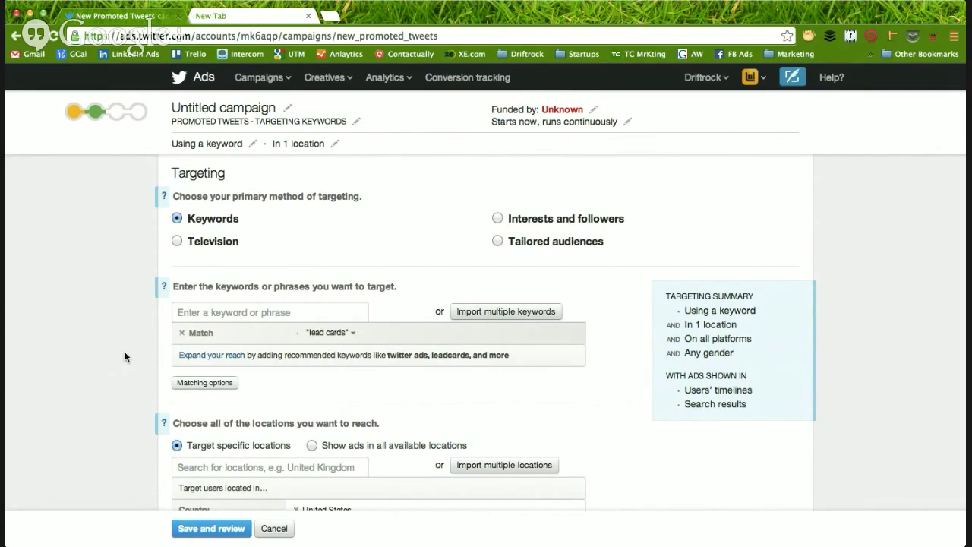
pyautogui.scroll(-10, 124, 352)
pyautogui.scroll(-5, 124, 351)
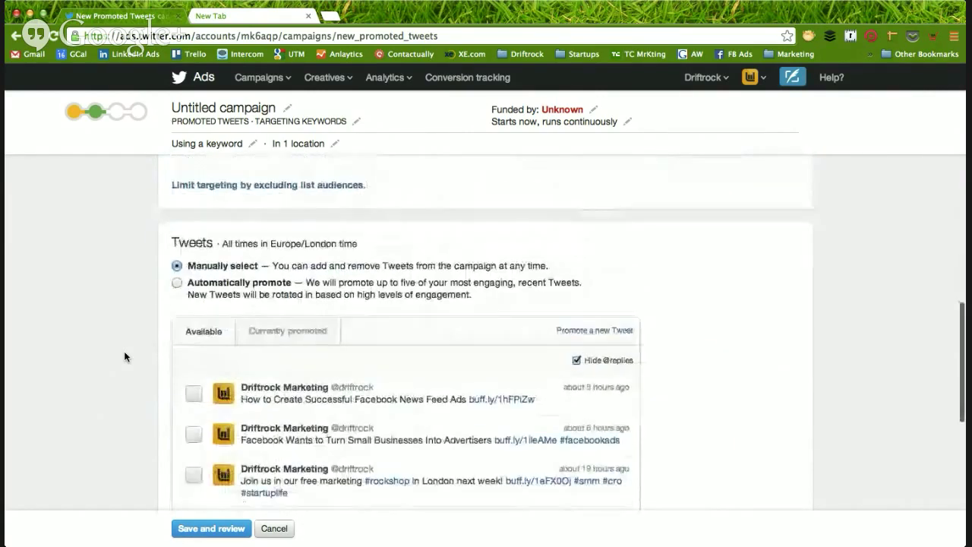
pyautogui.scroll(2, 123, 350)
pyautogui.scroll(-1, 124, 351)
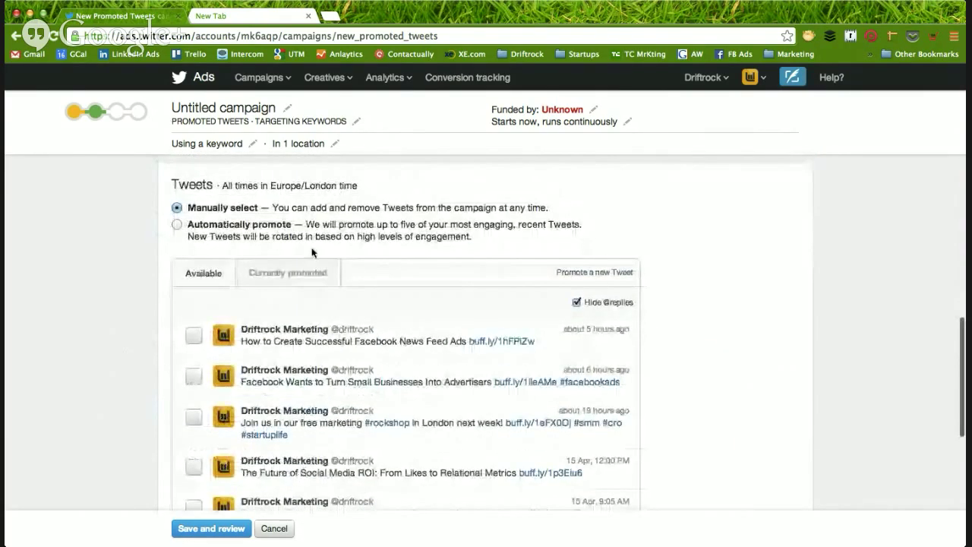